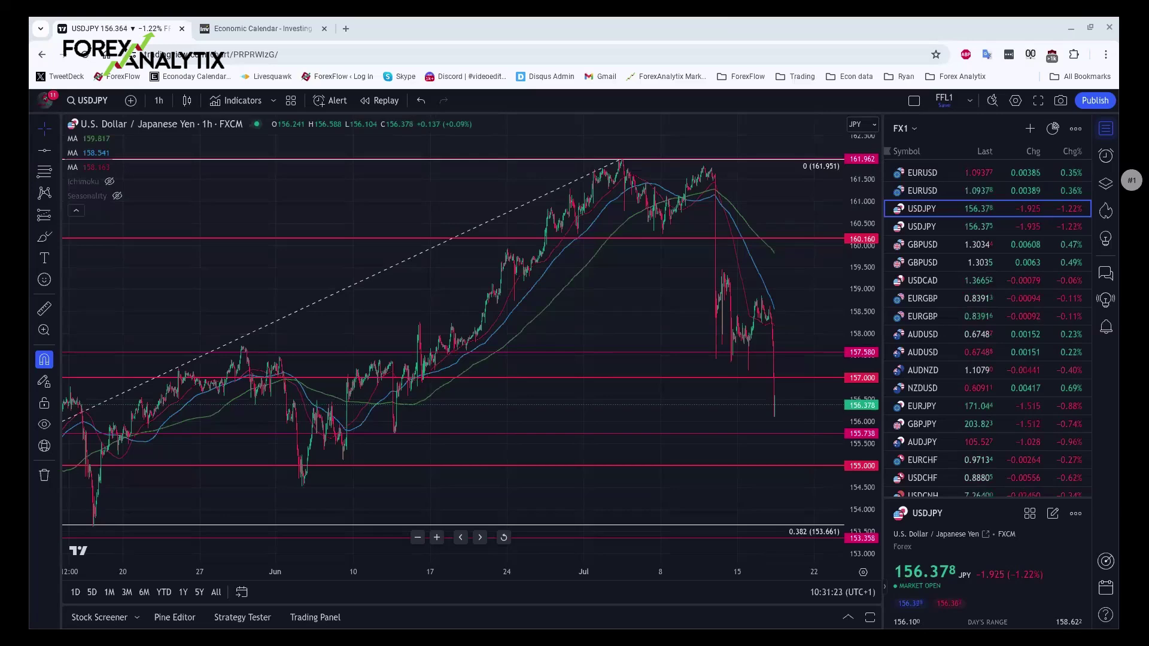
# Bring up the ForexAnalytix #general chat tab, then close it again
pyautogui.hotkey('alt', 'Tab')
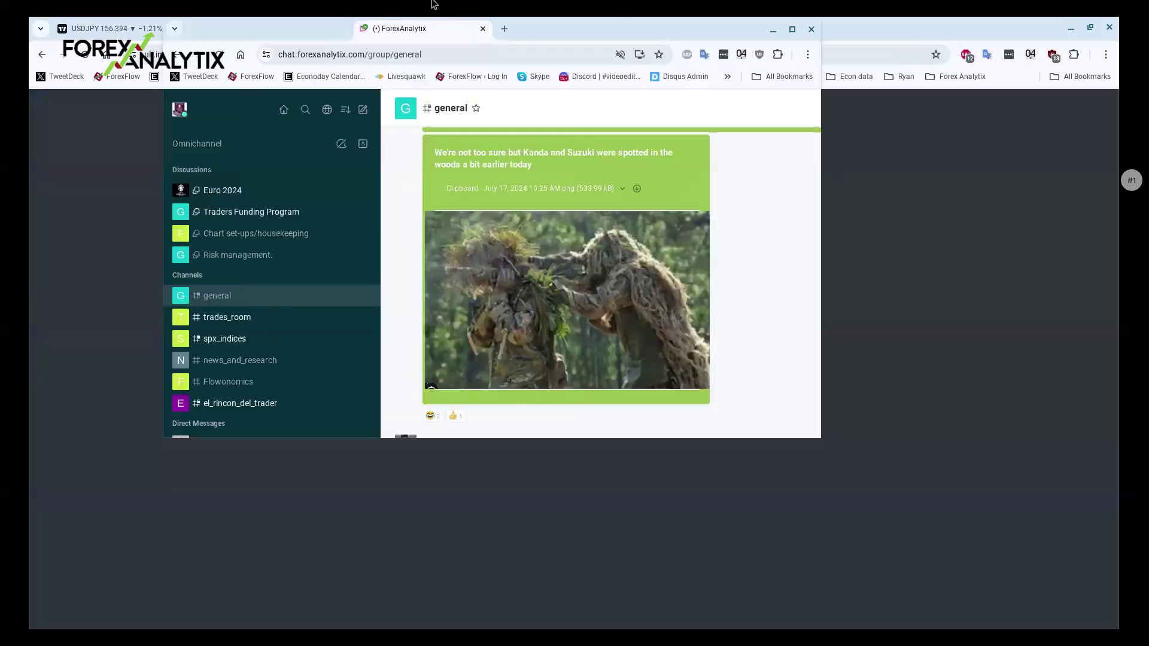
pyautogui.middleClick(415, 19)
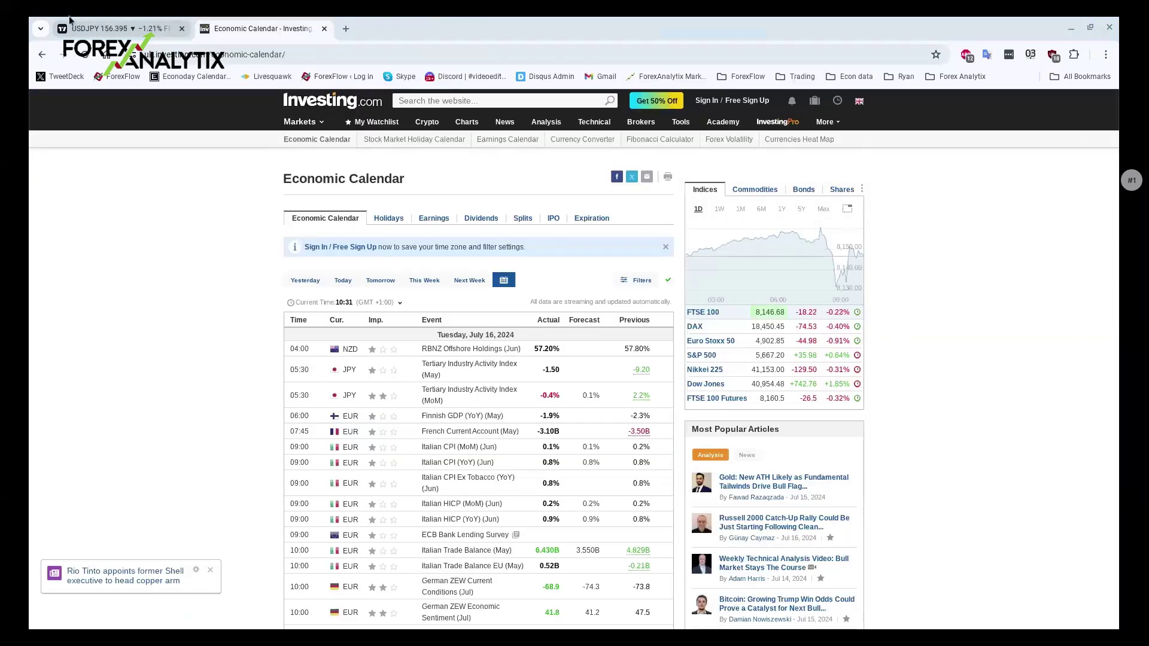
# Go back to the USDJPY TradingView chart tab
pyautogui.click(160, 27)
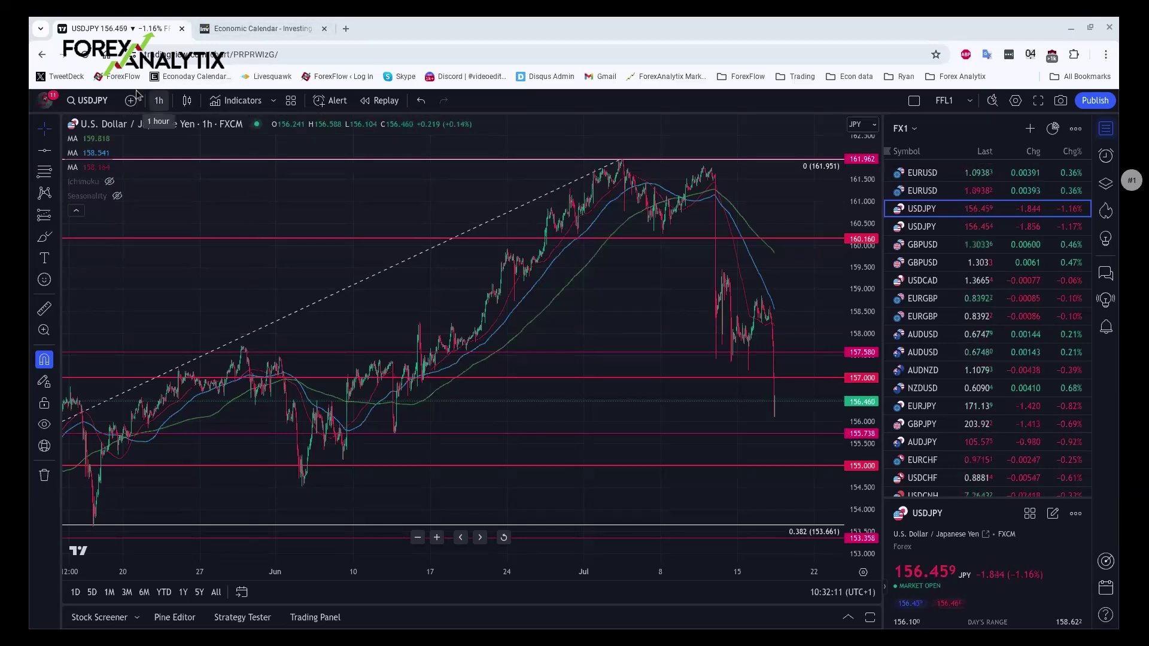
# Change the USDJPY chart from 1h to 1D candles and widen the range back to 2021
pyautogui.click(159, 100)
pyautogui.click(165, 438)
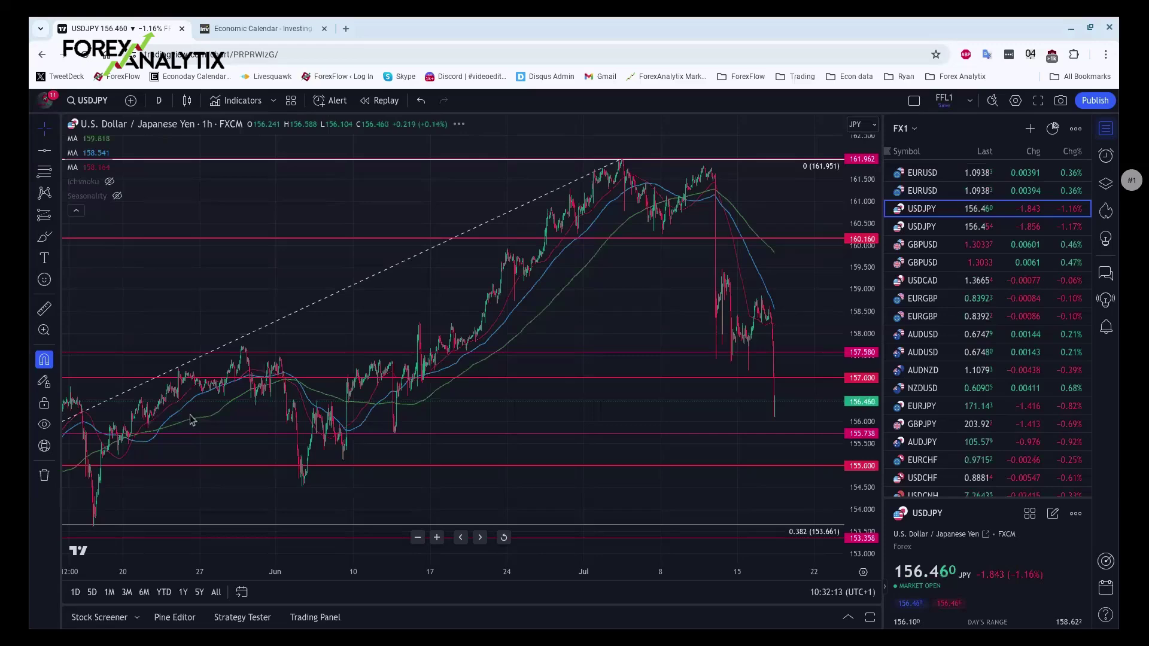
pyautogui.scroll(-5, 709, 267)
pyautogui.scroll(1, 533, 240)
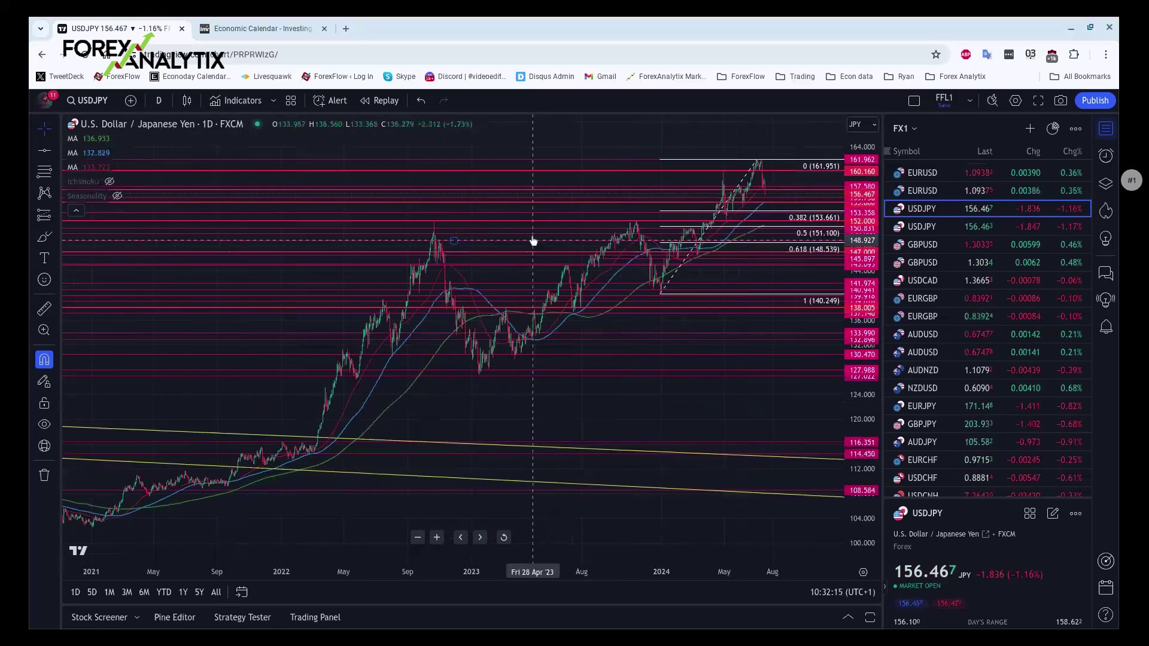
pyautogui.scroll(1, 533, 241)
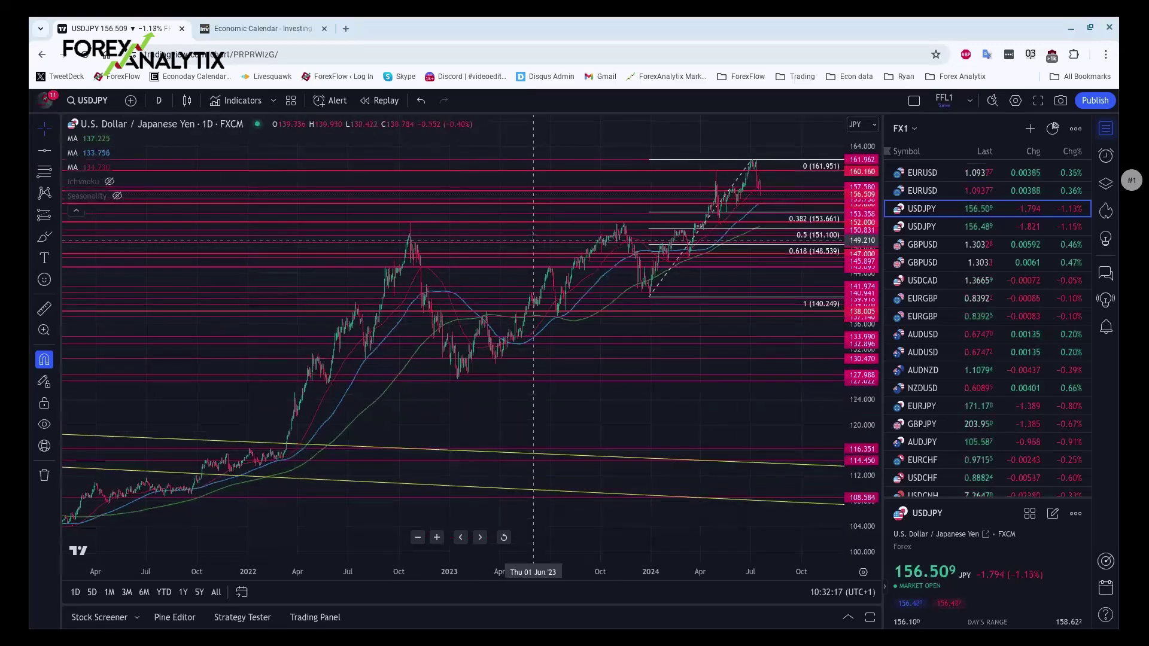
pyautogui.scroll(1, 532, 240)
pyautogui.scroll(1, 532, 239)
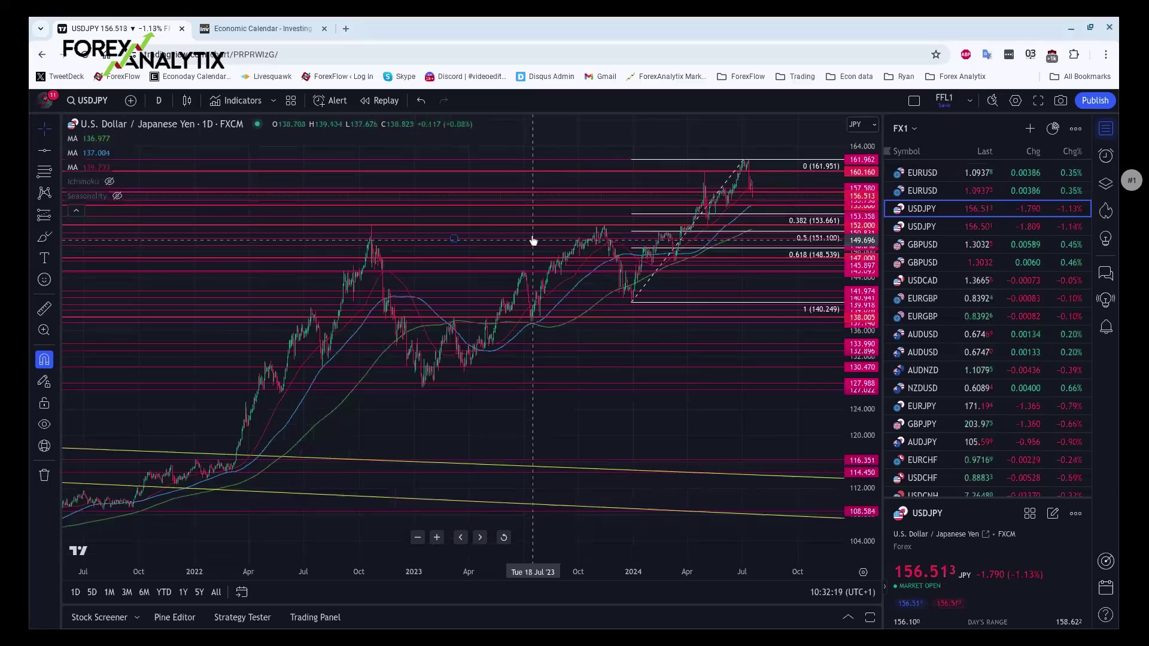
pyautogui.scroll(1, 532, 240)
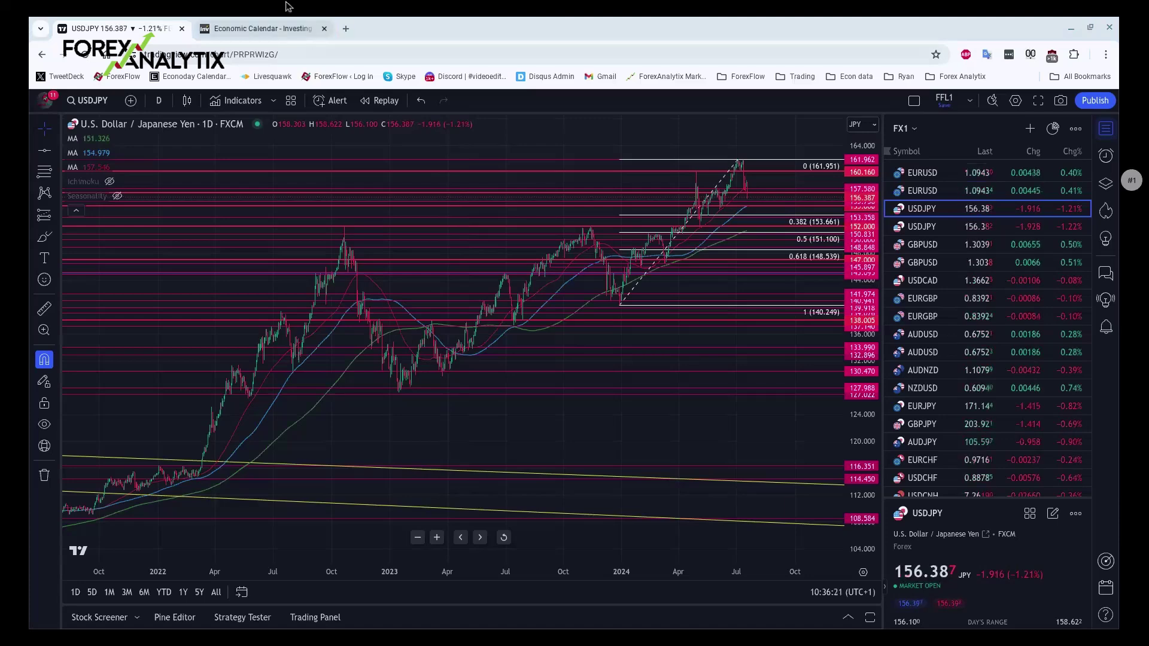
pyautogui.click(245, 27)
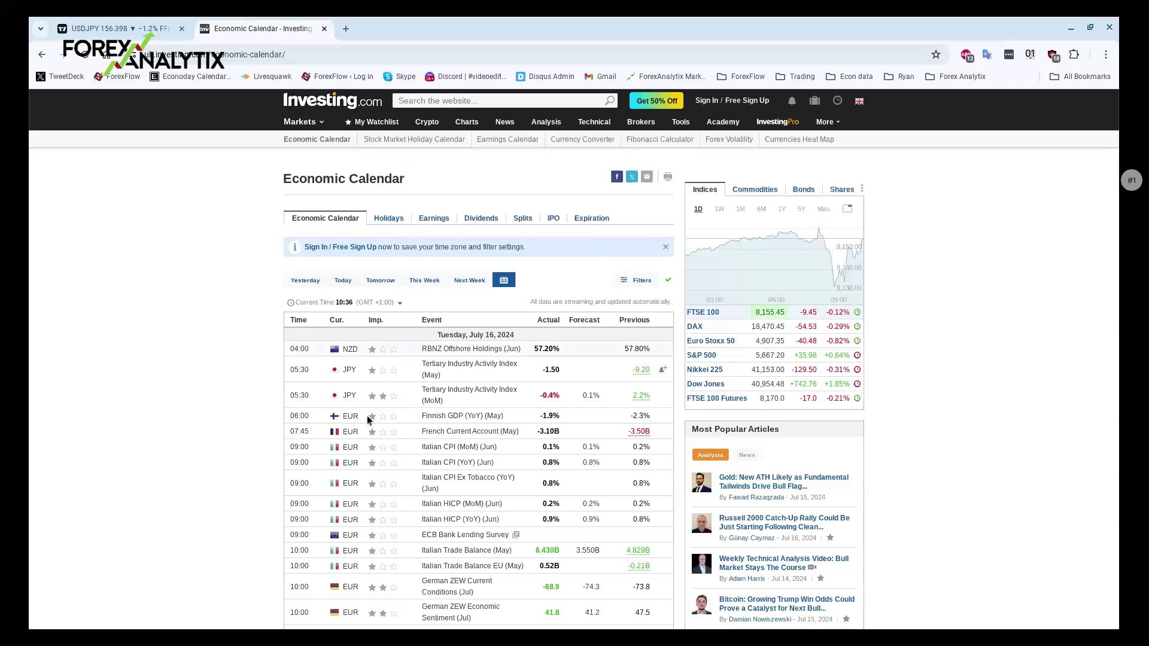
# Scroll the calendar down to the Wednesday, July 17 rows, including UK CPI (YoY) at 2.0%
pyautogui.scroll(-1, 411, 426)
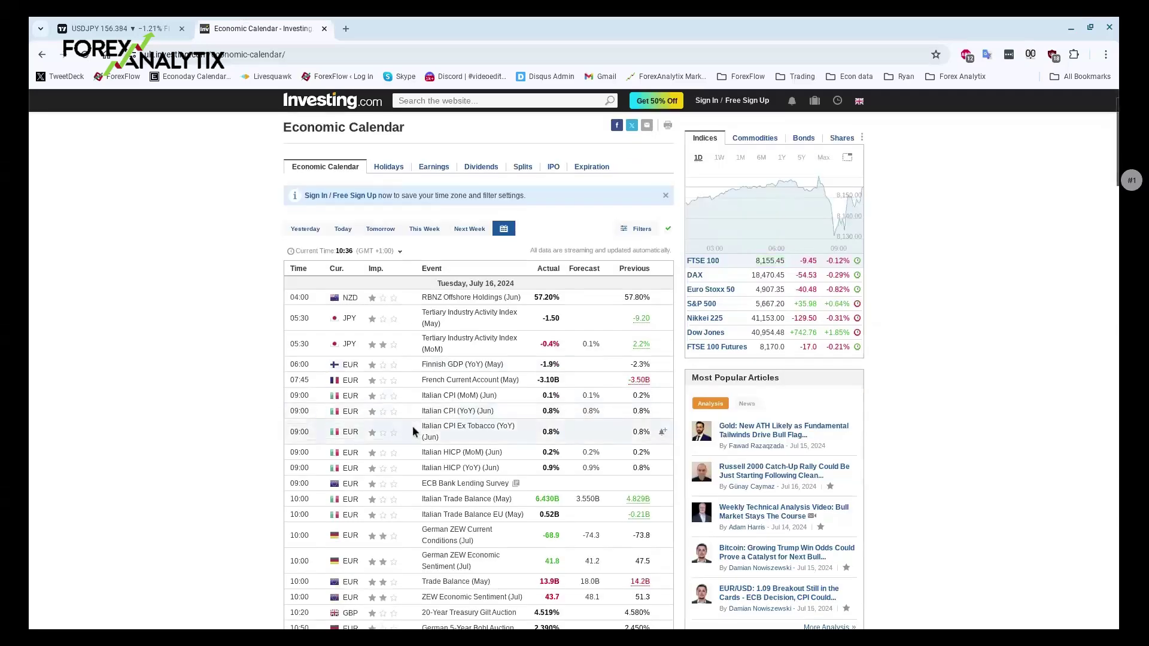
pyautogui.scroll(-2, 411, 426)
pyautogui.scroll(-6, 453, 366)
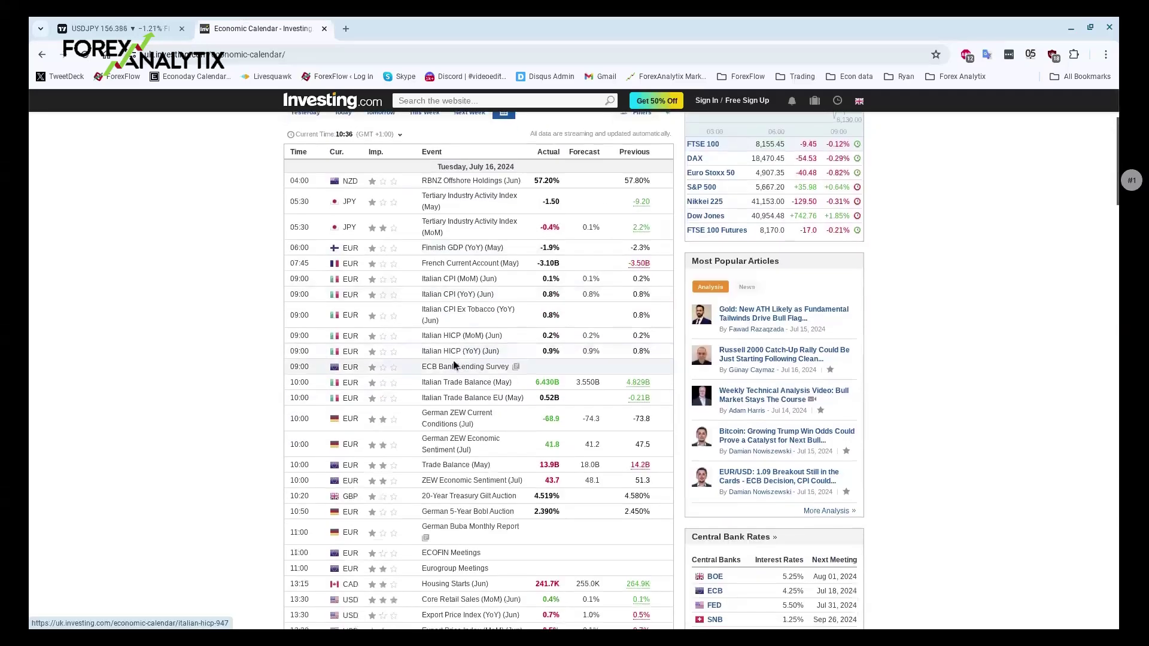
pyautogui.scroll(-4, 454, 389)
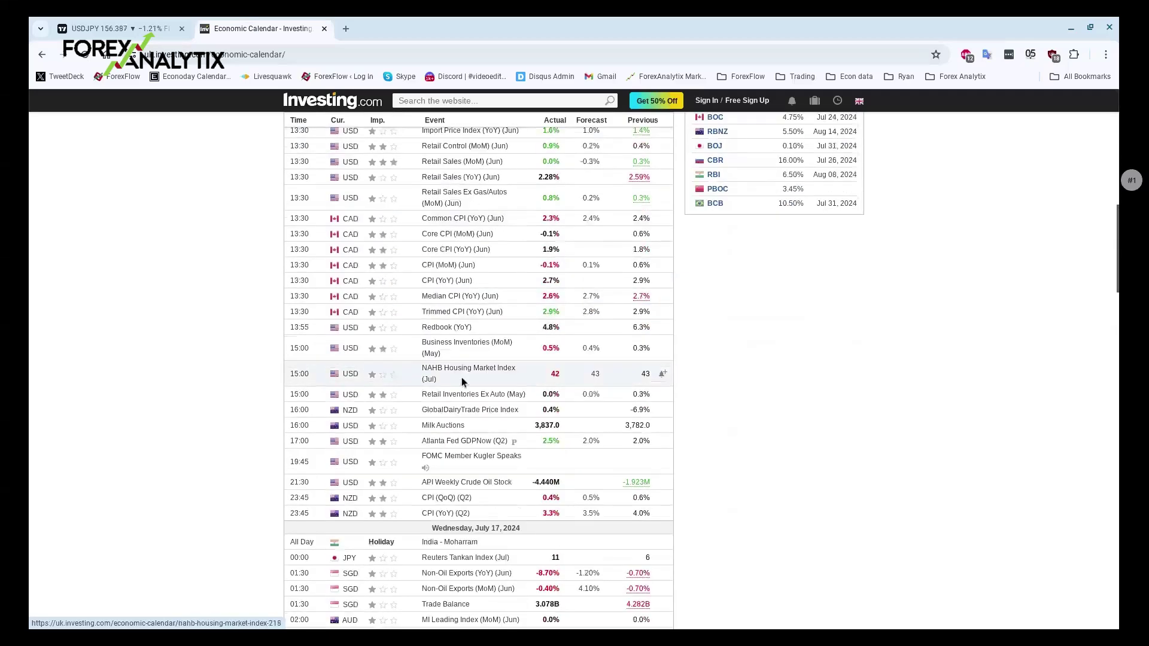
pyautogui.scroll(-1, 455, 323)
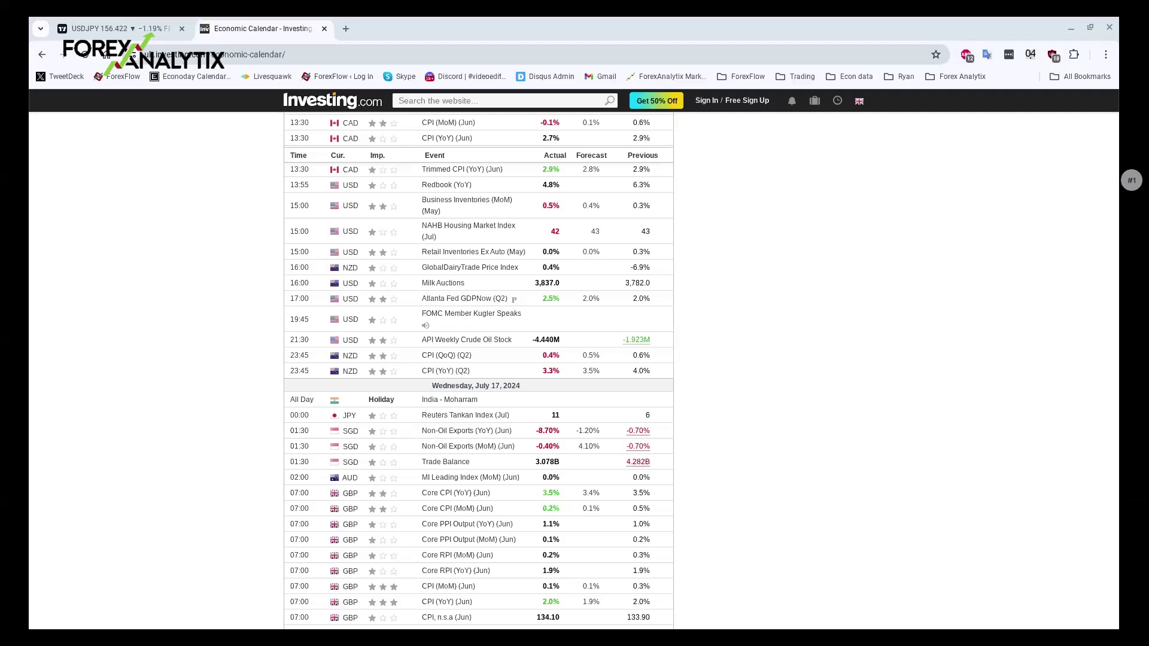
pyautogui.scroll(-3, 834, 479)
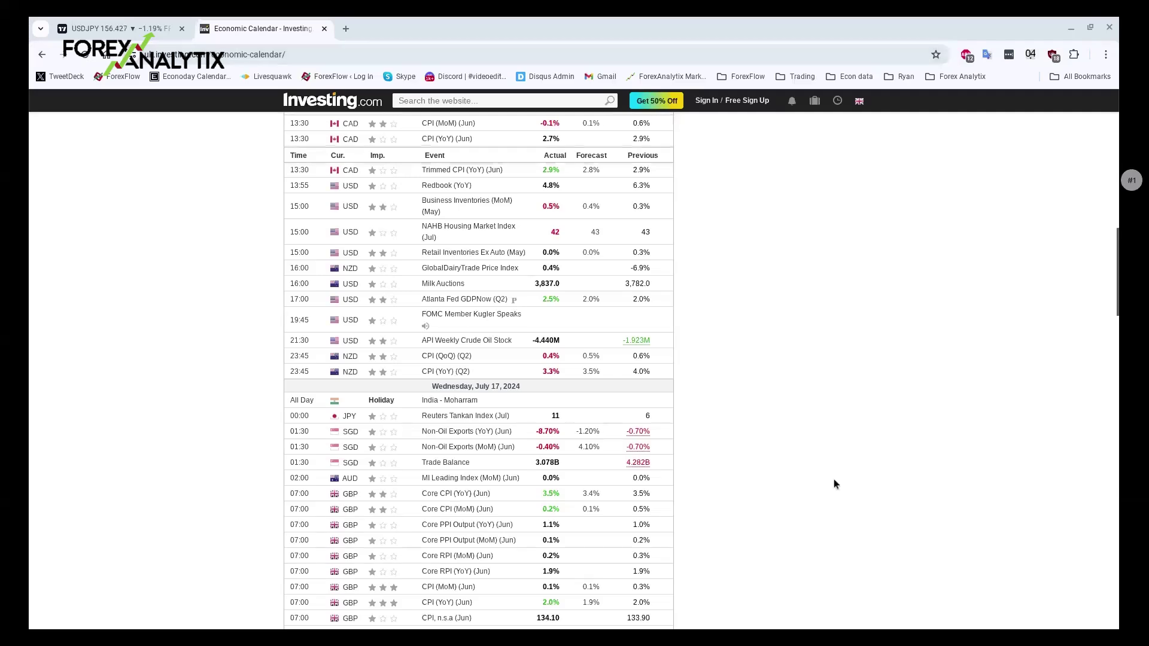
# Scroll down to the July 17 07:00 GBP CPI and PPI rows
pyautogui.scroll(-1, 838, 384)
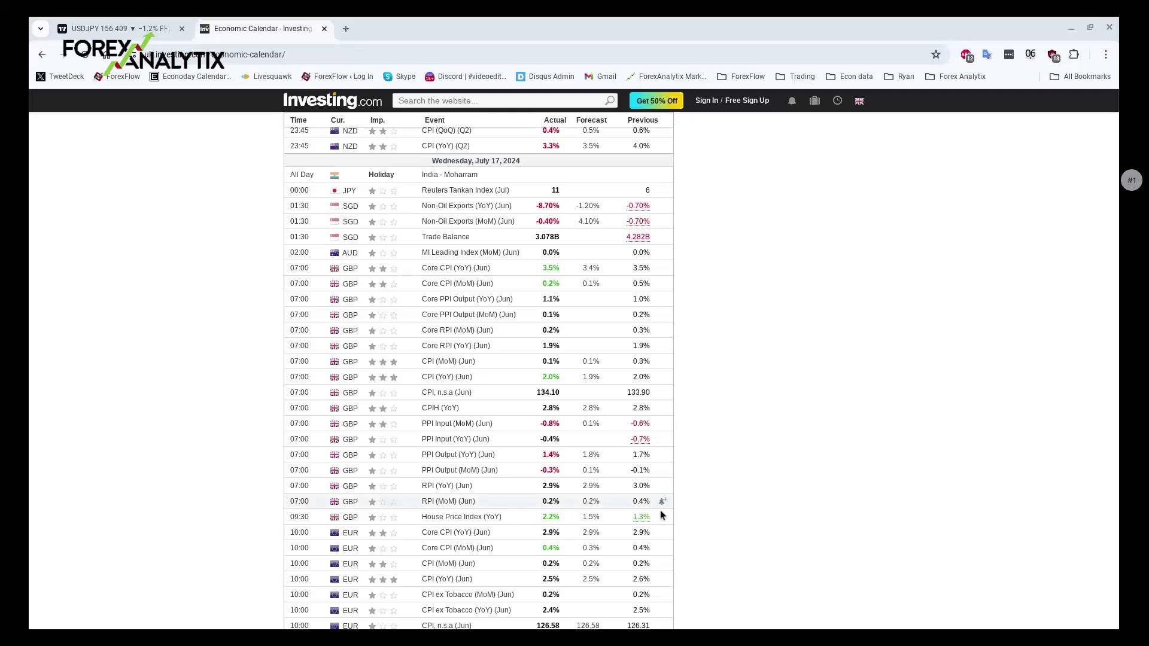
# Open the UK PPI Input (YoY) page, load older monthly releases, then return to the calendar
pyautogui.click(456, 448)
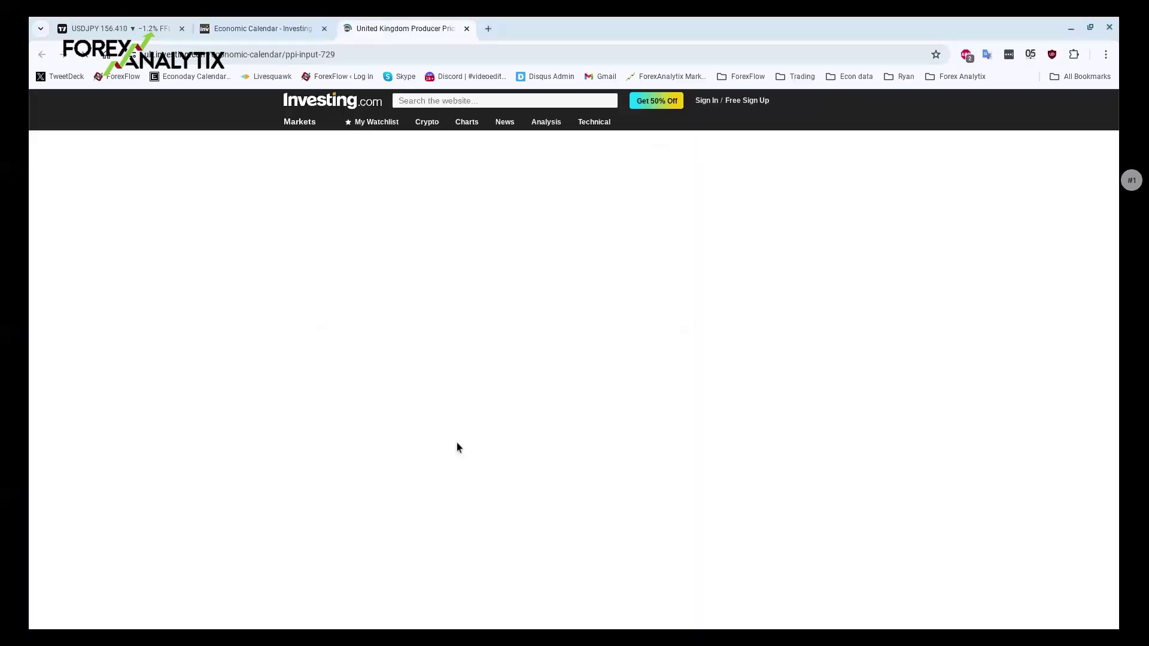
pyautogui.scroll(-5, 509, 437)
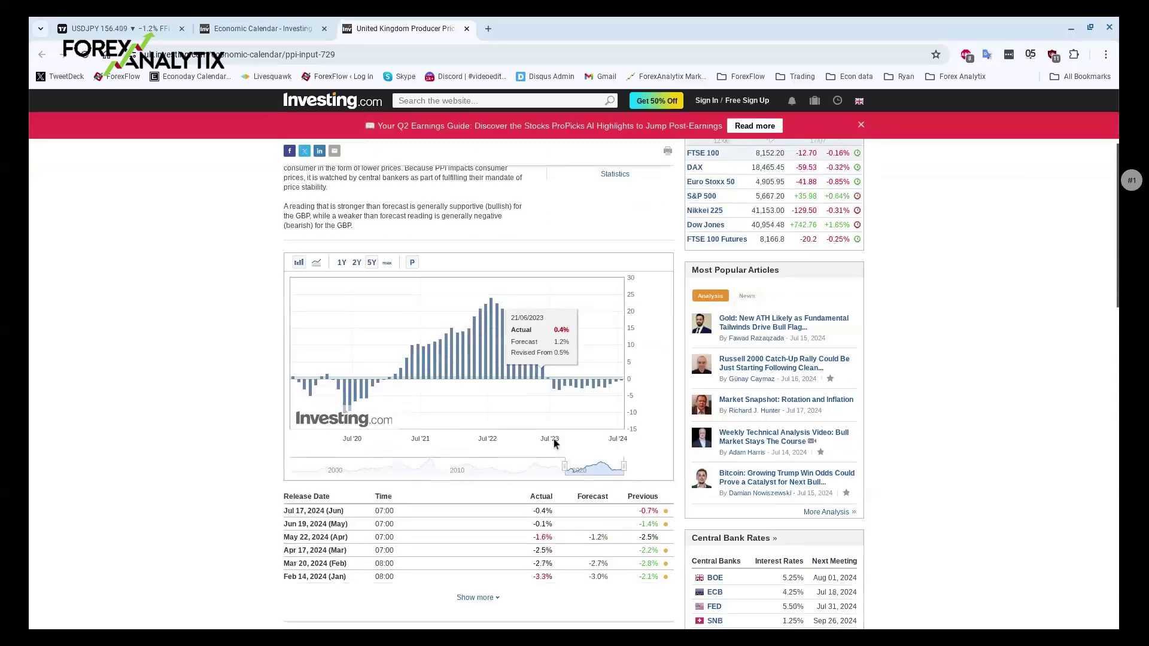
pyautogui.scroll(-1, 573, 454)
pyautogui.click(476, 531)
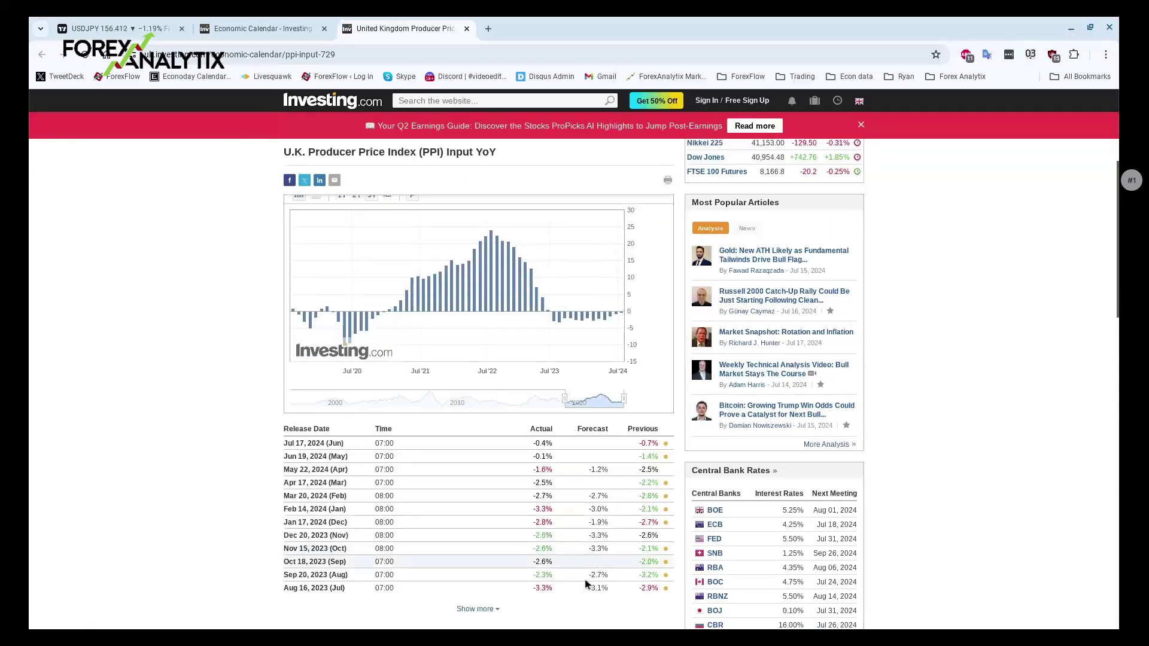
pyautogui.scroll(-1, 586, 578)
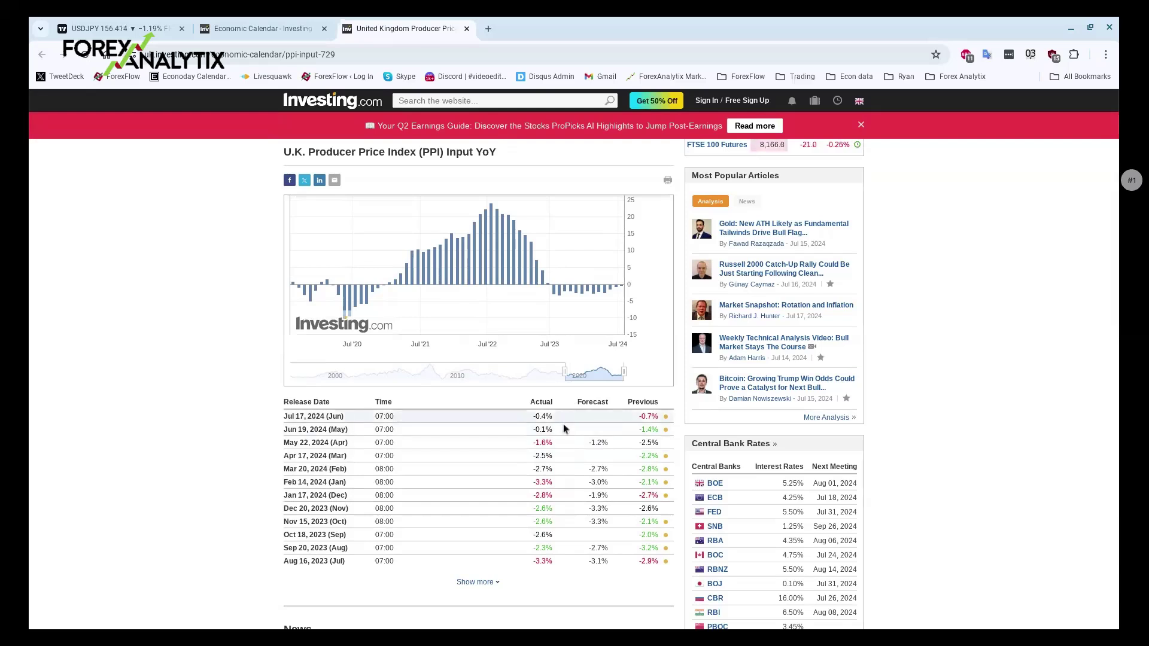
pyautogui.moveTo(561, 262)
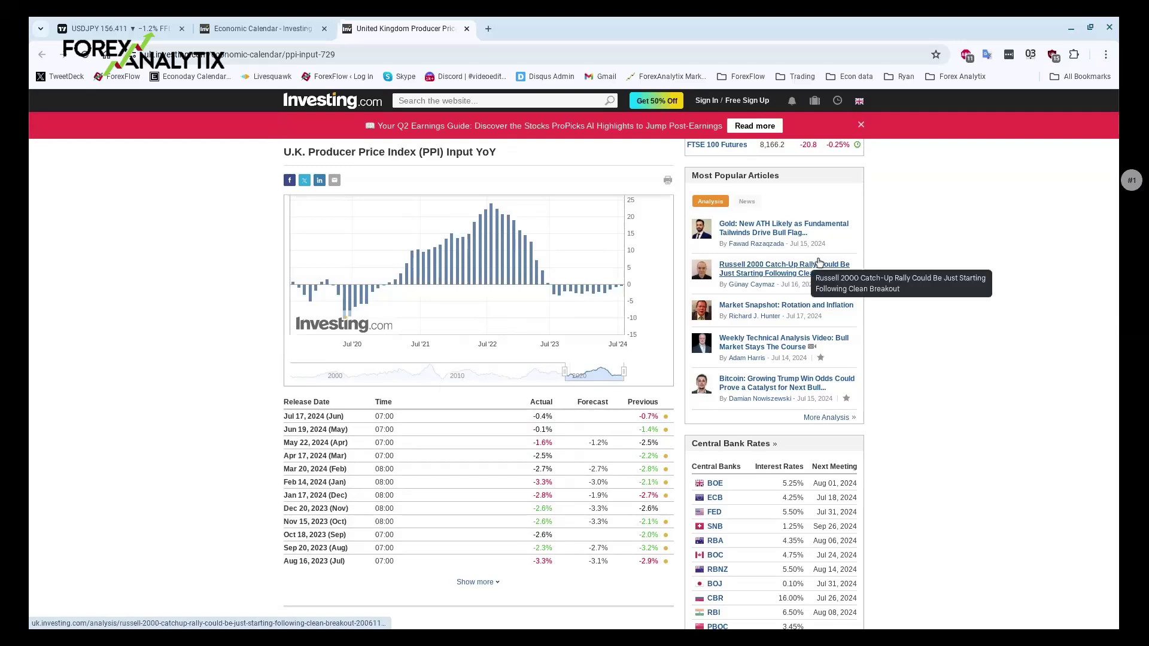
pyautogui.click(257, 28)
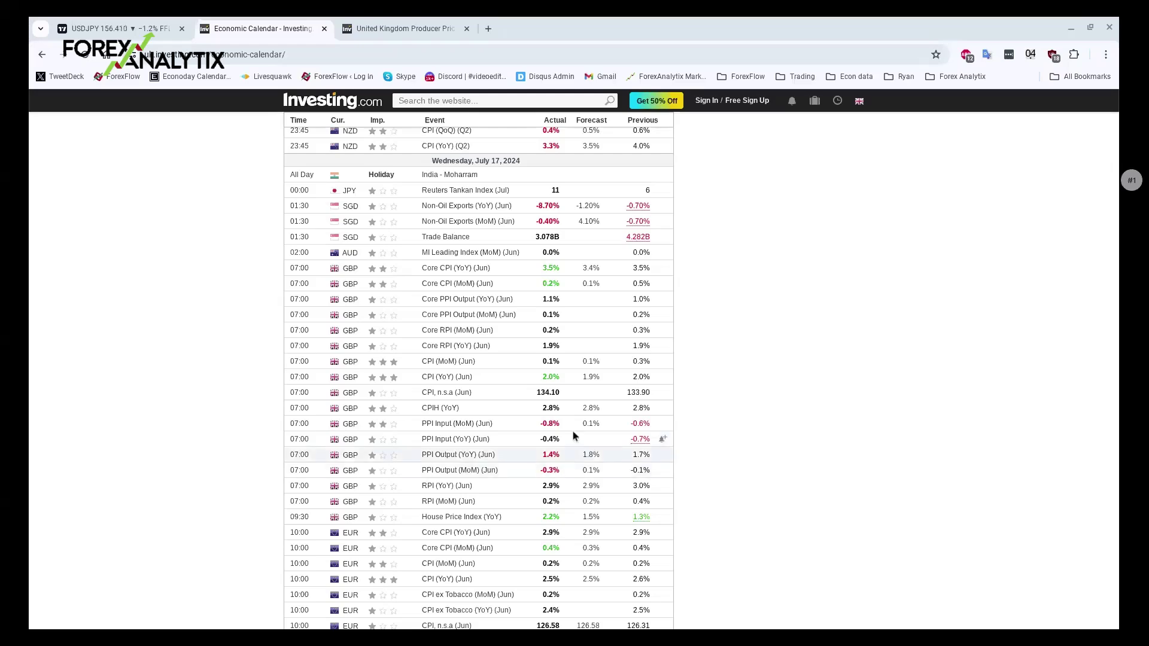
# Scroll the calendar to the July 16 13:30 US retail sales and Canadian CPI rows
pyautogui.scroll(4, 572, 421)
pyautogui.scroll(5, 708, 466)
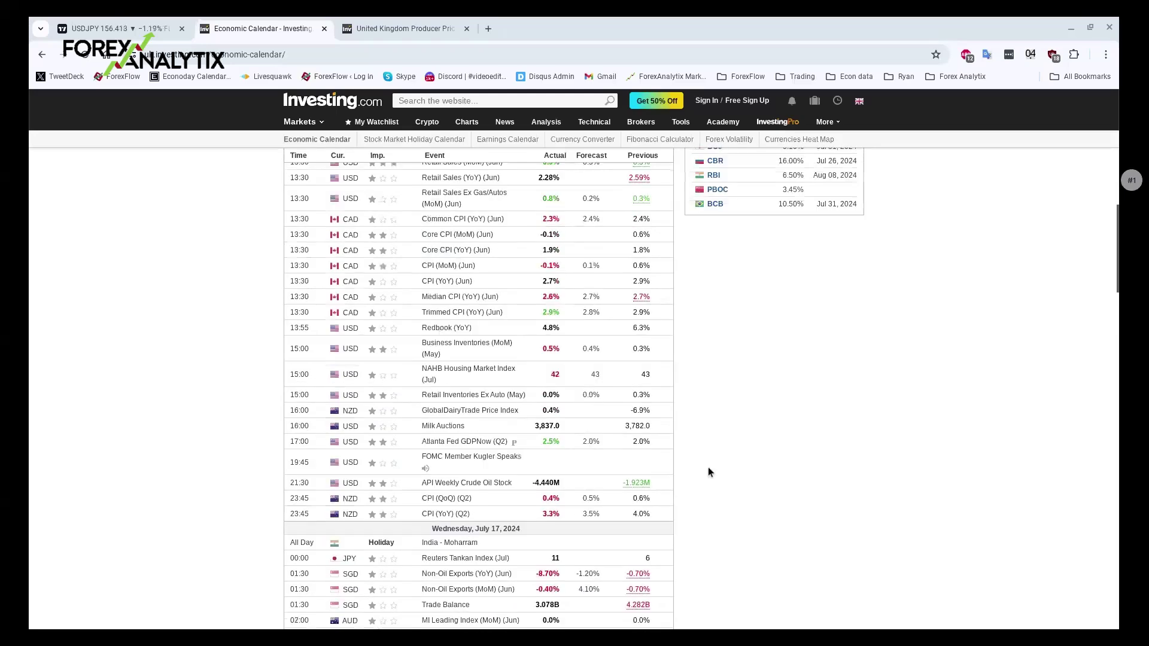
pyautogui.scroll(2, 725, 487)
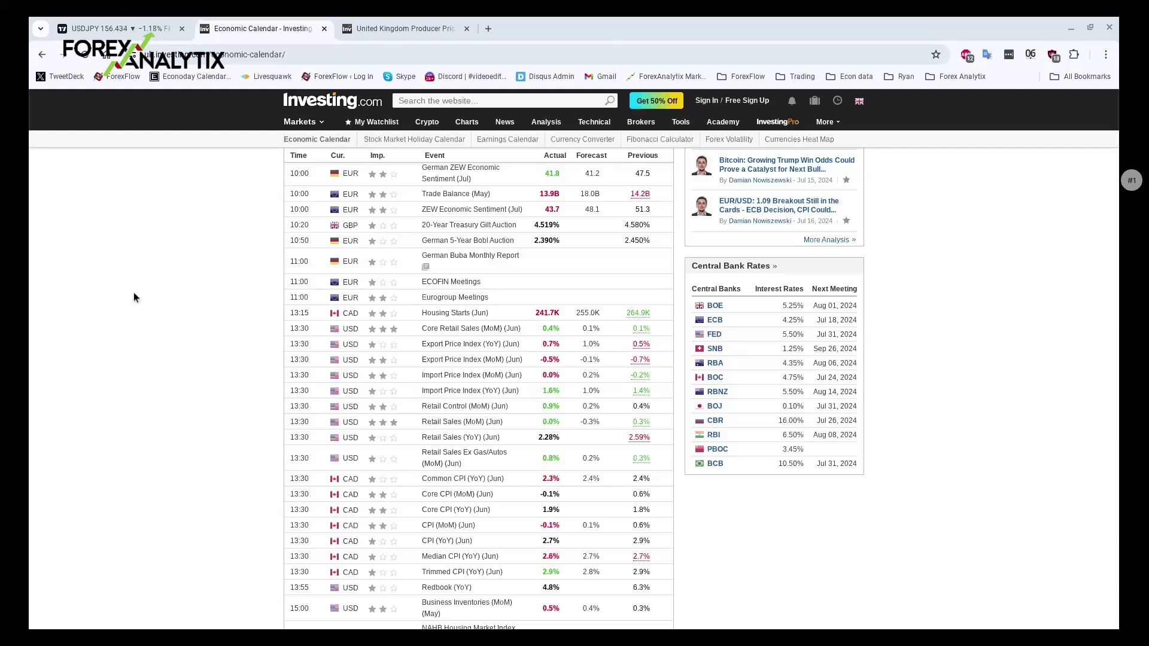
pyautogui.scroll(-1, 130, 303)
pyautogui.scroll(-1, 131, 307)
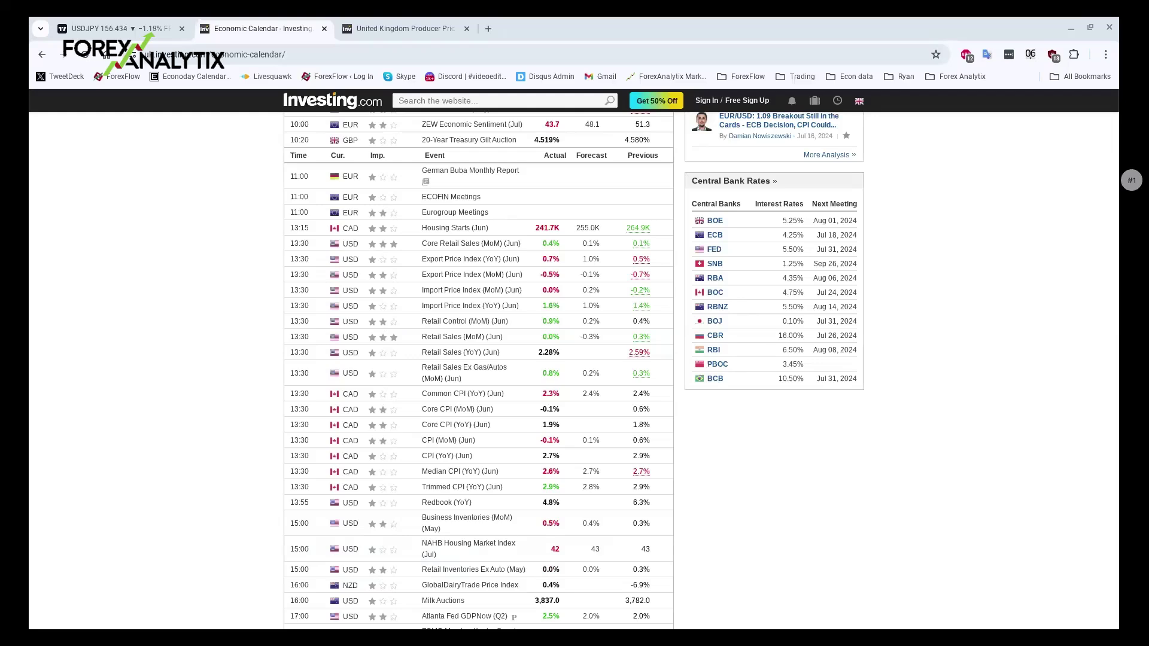
pyautogui.scroll(-8, 756, 479)
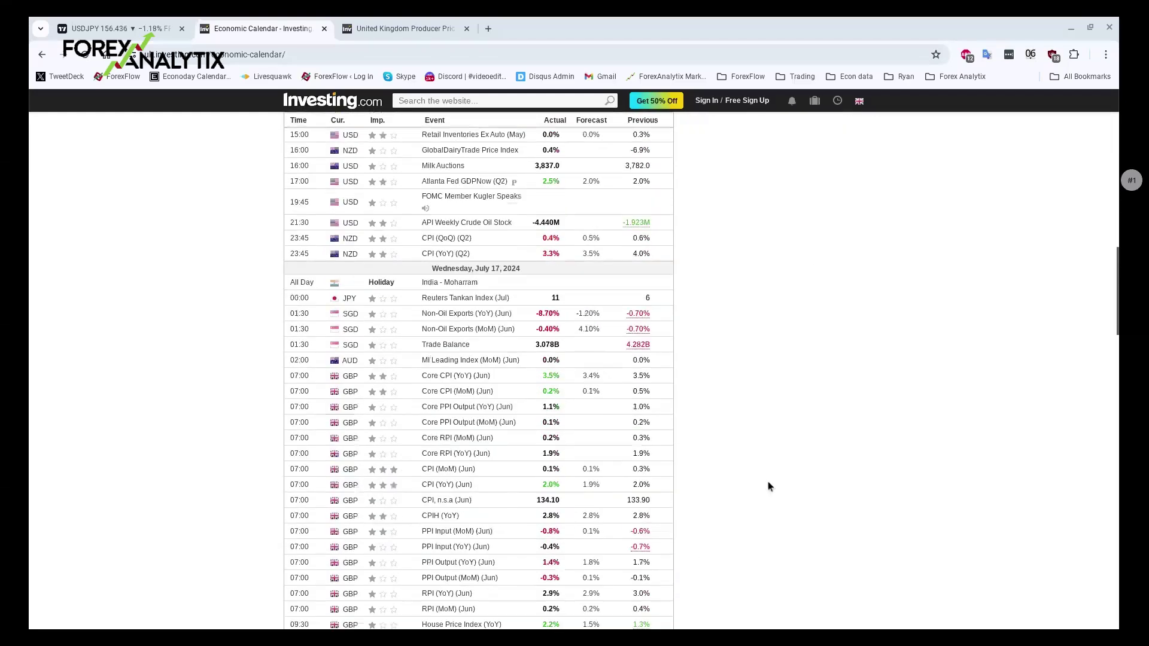
# Scroll back to Tuesday's US June Retail Sales (MoM) at 0.0% against a -0.3% forecast
pyautogui.scroll(-7, 768, 486)
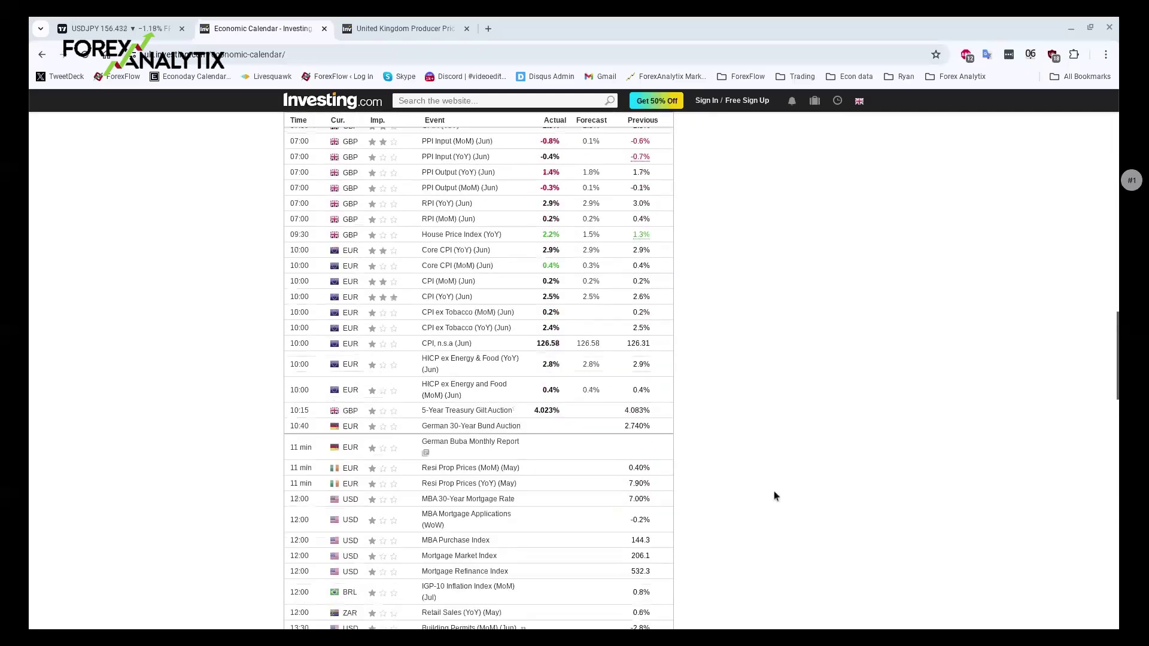
pyautogui.scroll(-2, 773, 495)
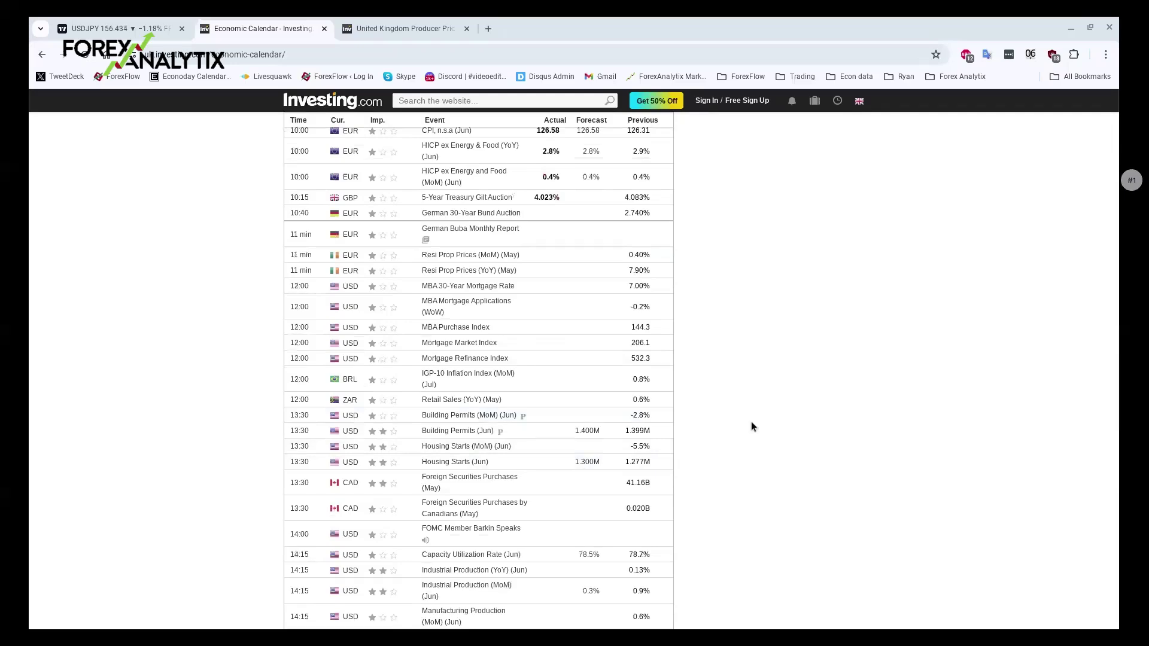
pyautogui.scroll(10, 752, 426)
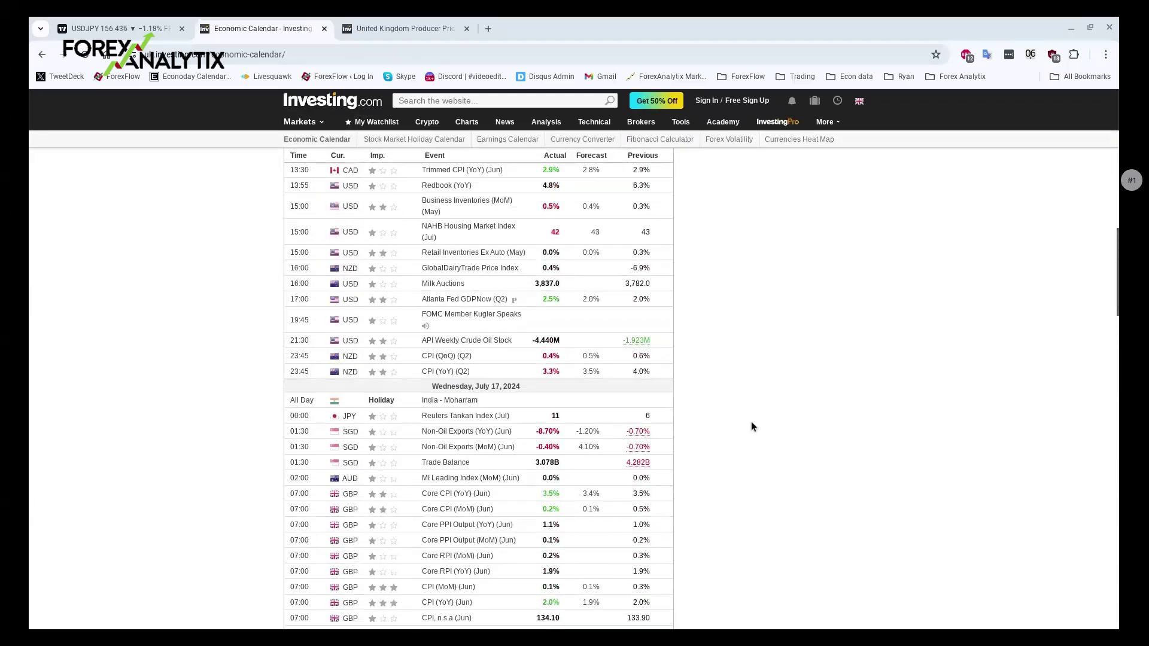
pyautogui.scroll(4, 751, 423)
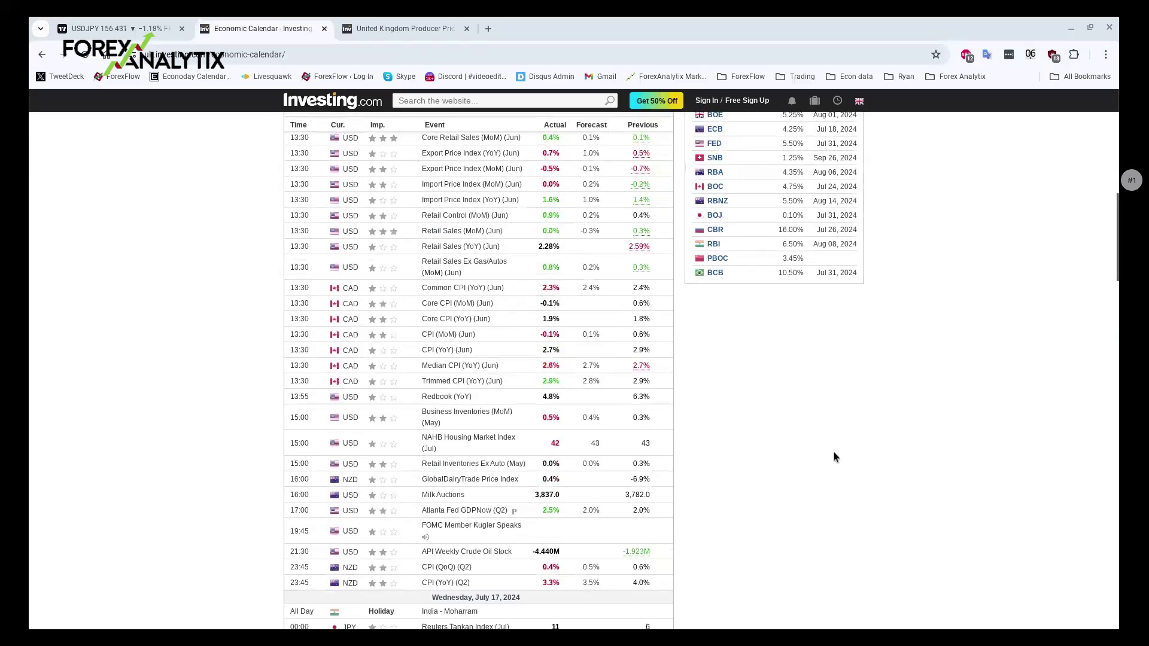
pyautogui.scroll(2, 835, 456)
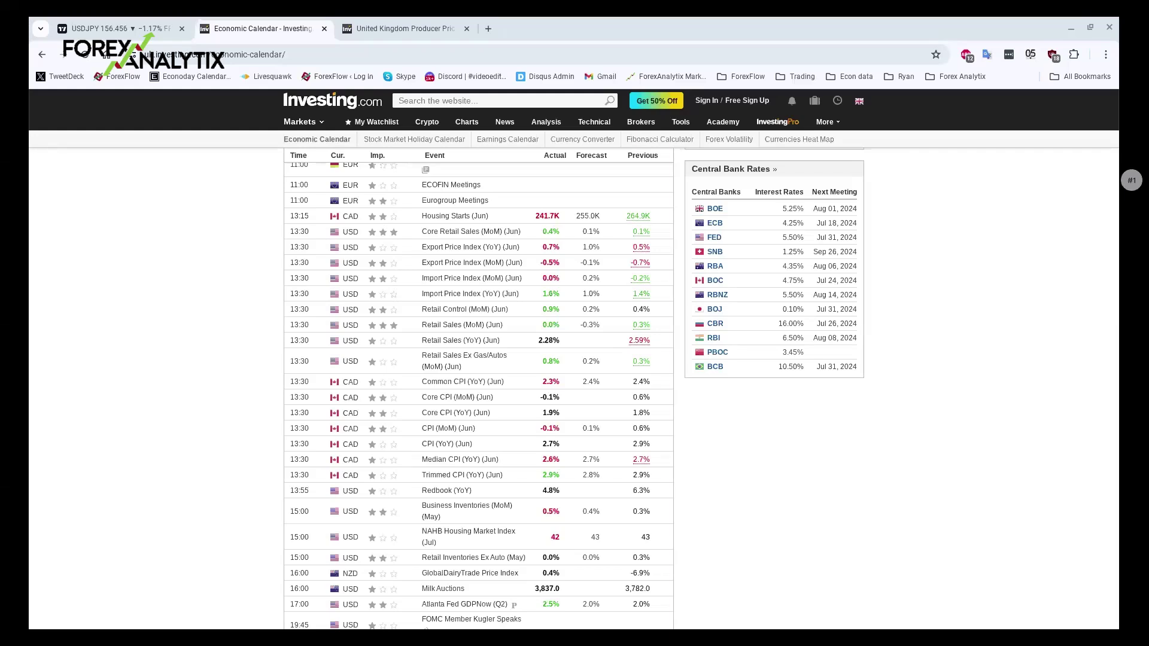
# Switch back to the USDJPY TradingView tab and scroll the watchlist toward USDCNH
pyautogui.click(74, 17)
pyautogui.scroll(-2, 965, 409)
pyautogui.scroll(-1, 964, 409)
# Load USDCNH from the watchlist and set its chart interval to 1 hour
pyautogui.click(952, 371)
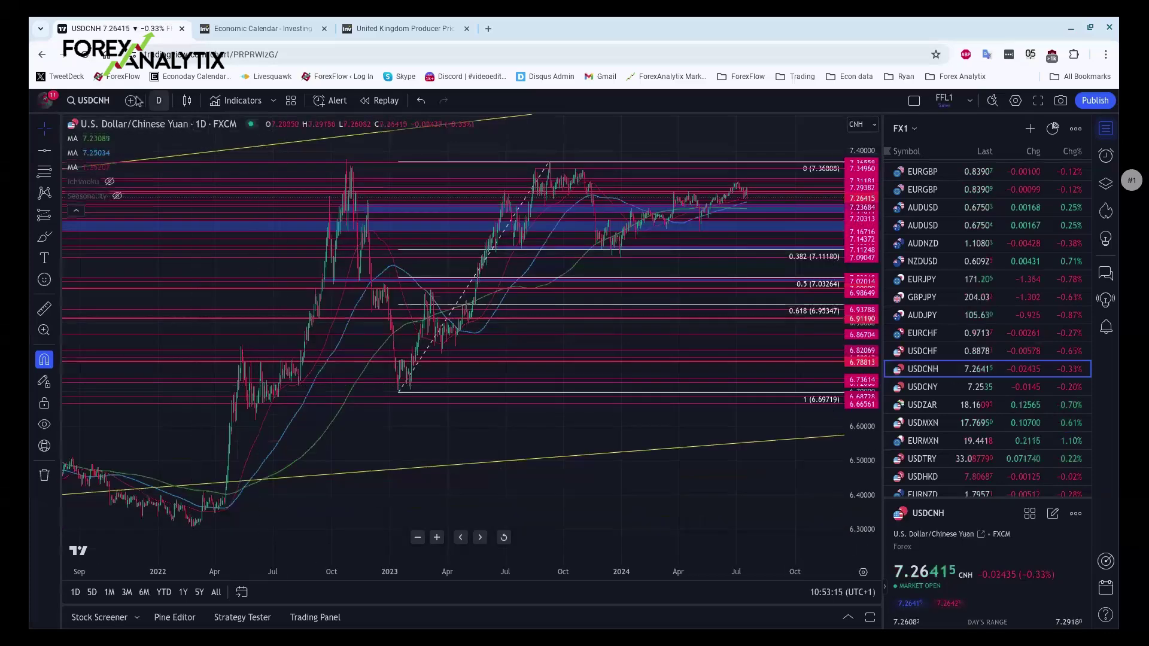
pyautogui.click(158, 100)
pyautogui.click(165, 337)
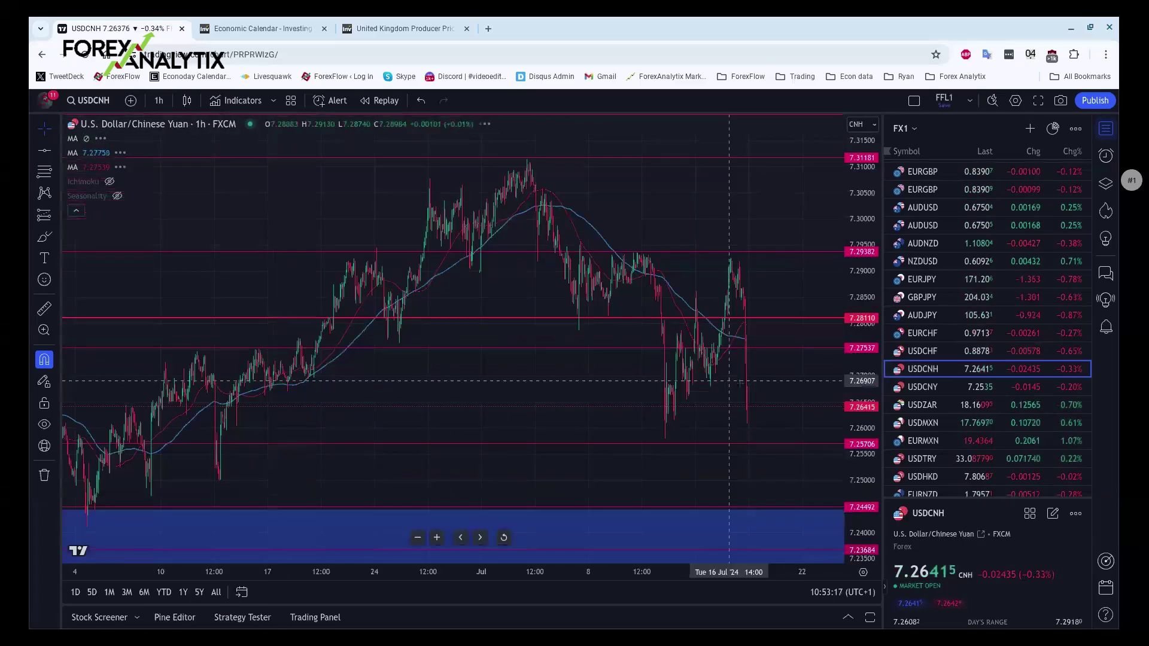
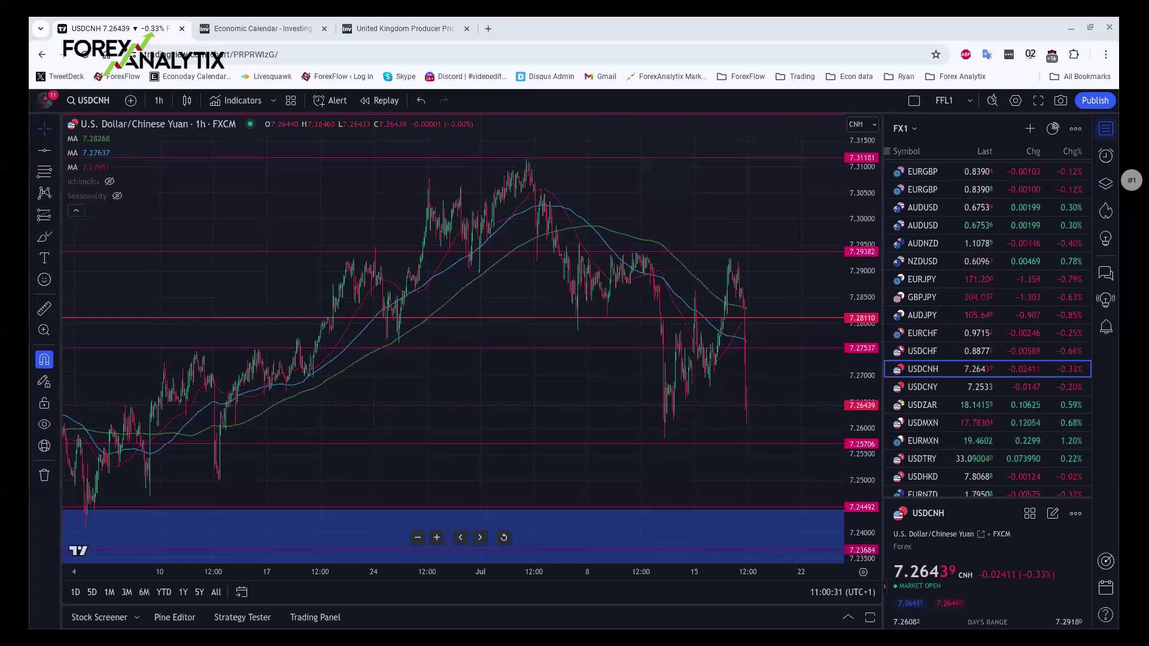
# Zoom out the USDCNH 1h chart back to early May so both lower blue zones show
pyautogui.scroll(-4, 697, 401)
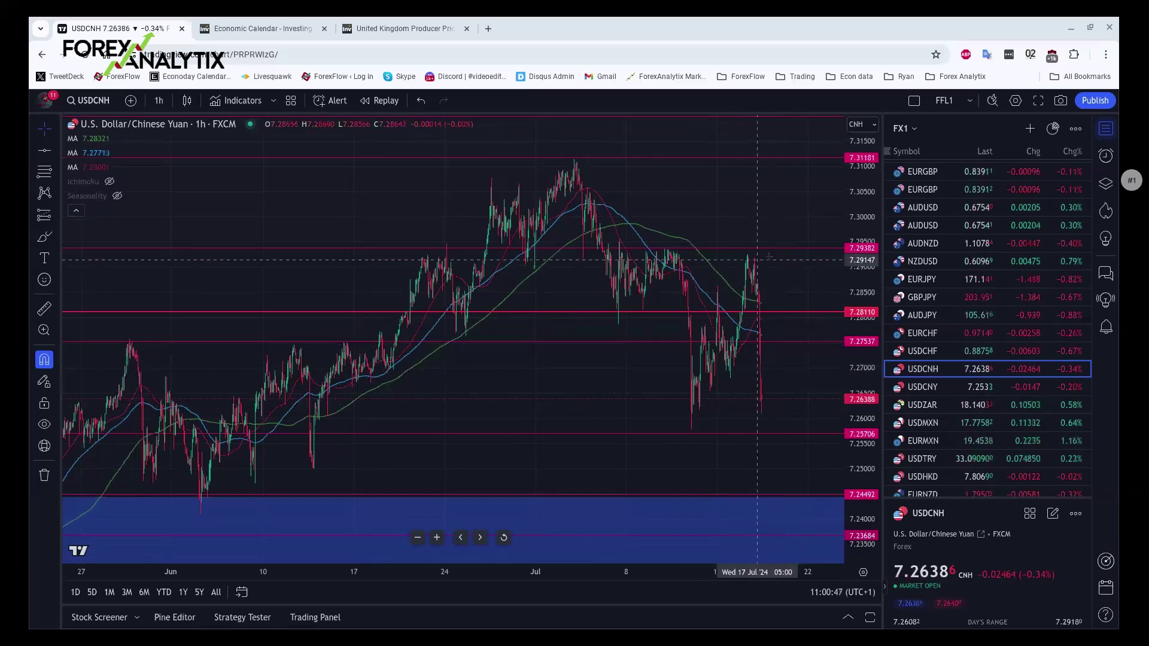
pyautogui.click(781, 381)
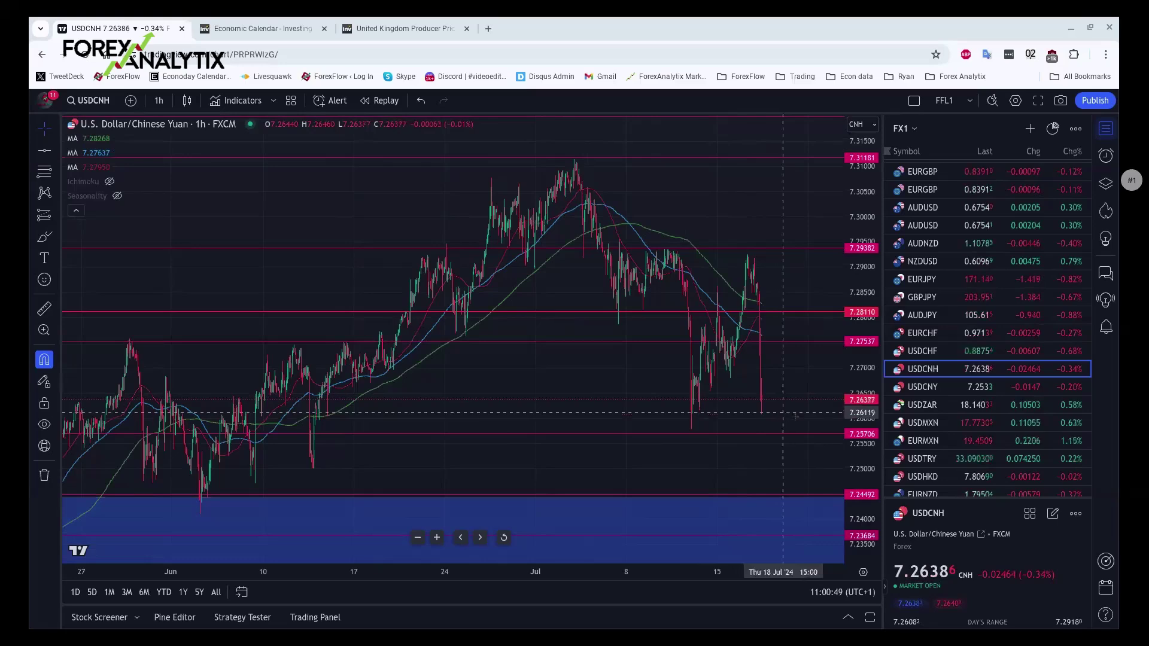
pyautogui.scroll(-3, 794, 415)
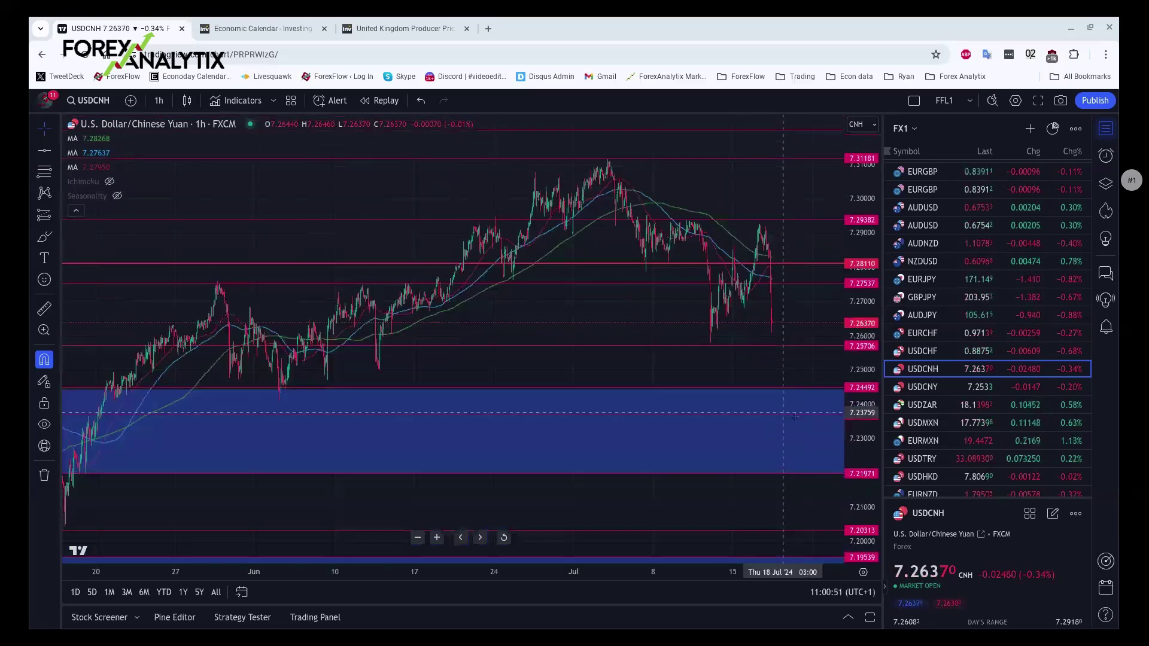
pyautogui.scroll(-2, 789, 407)
pyautogui.scroll(-2, 770, 326)
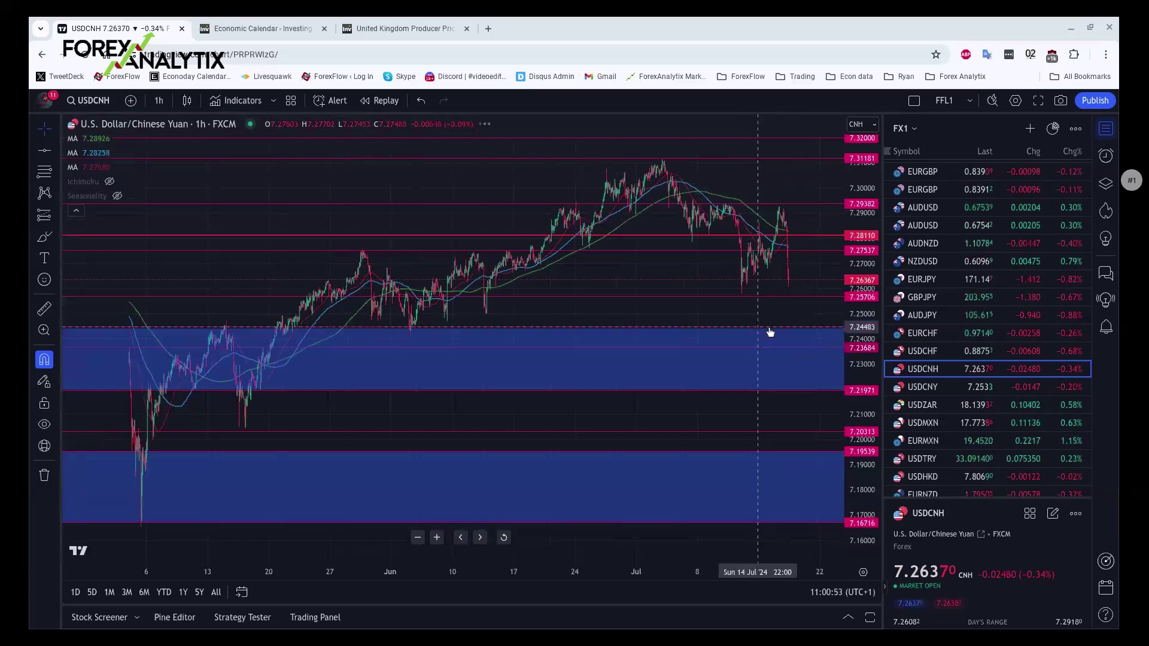
pyautogui.scroll(-3, 770, 331)
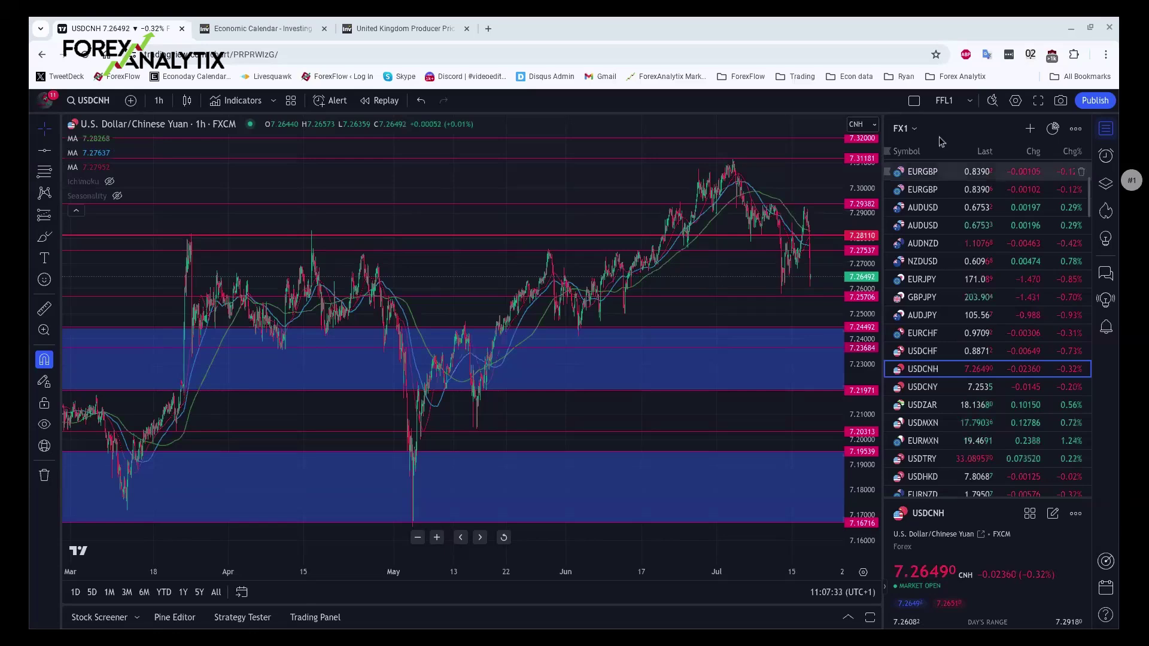
# View the USDCNH hourly chart near 7.2649, above the 7.2449–7.2197 blue demand zone
pyautogui.scroll(3, 981, 250)
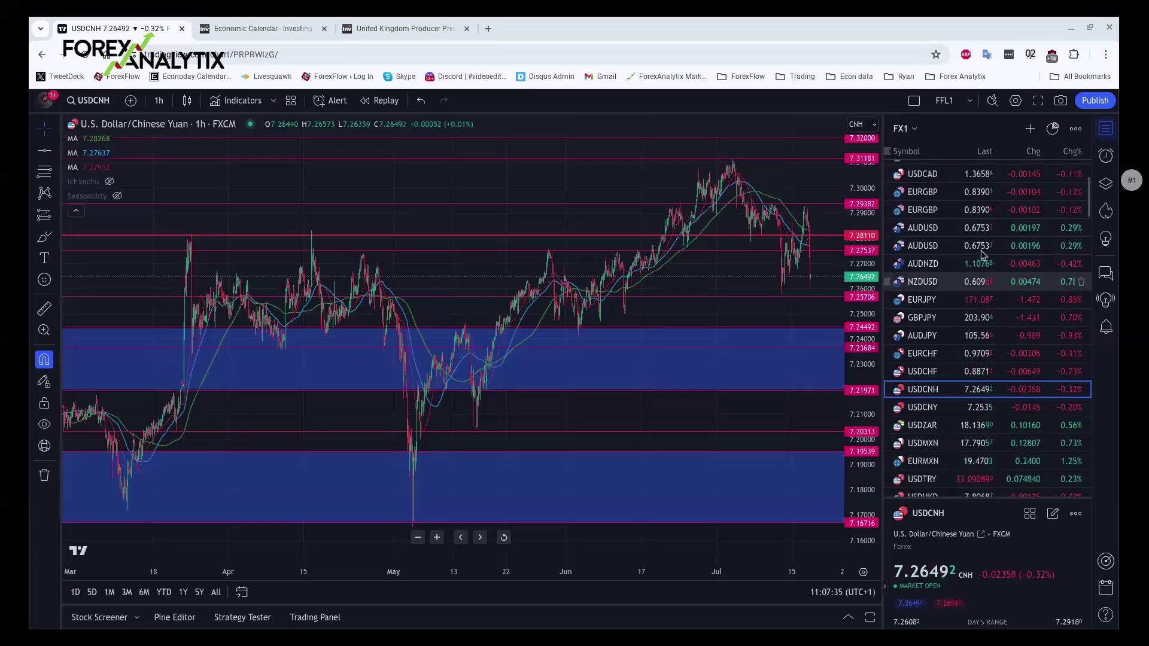
# Switch to GBPUSD and zoom the hourly chart to span March through July
pyautogui.click(960, 244)
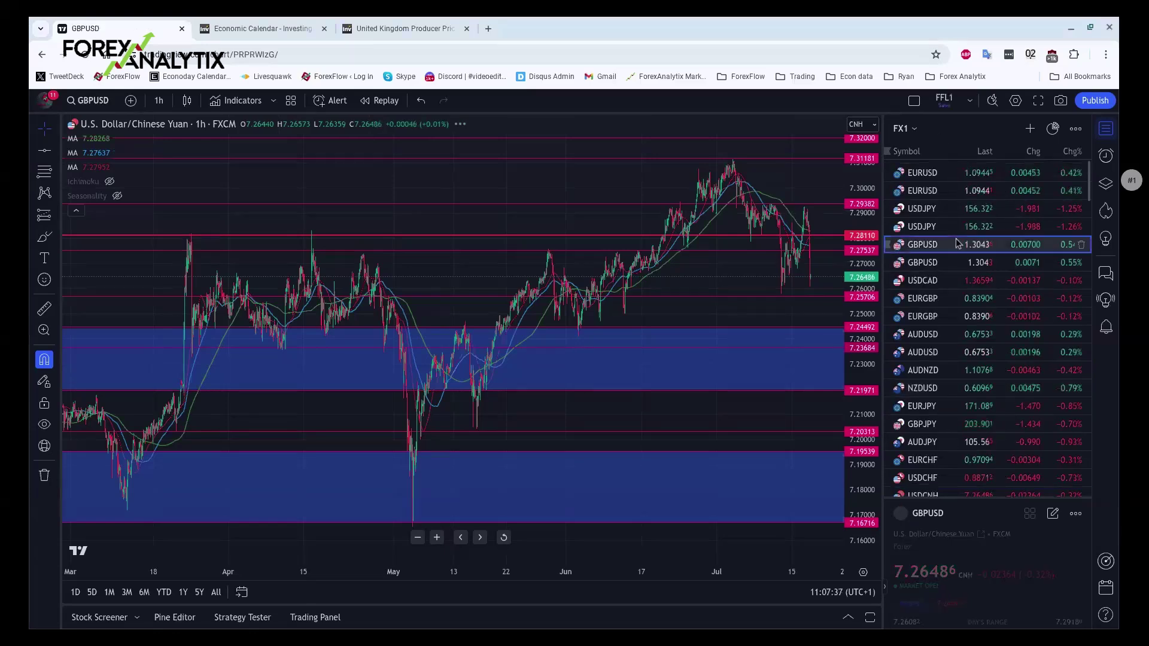
pyautogui.scroll(5, 551, 323)
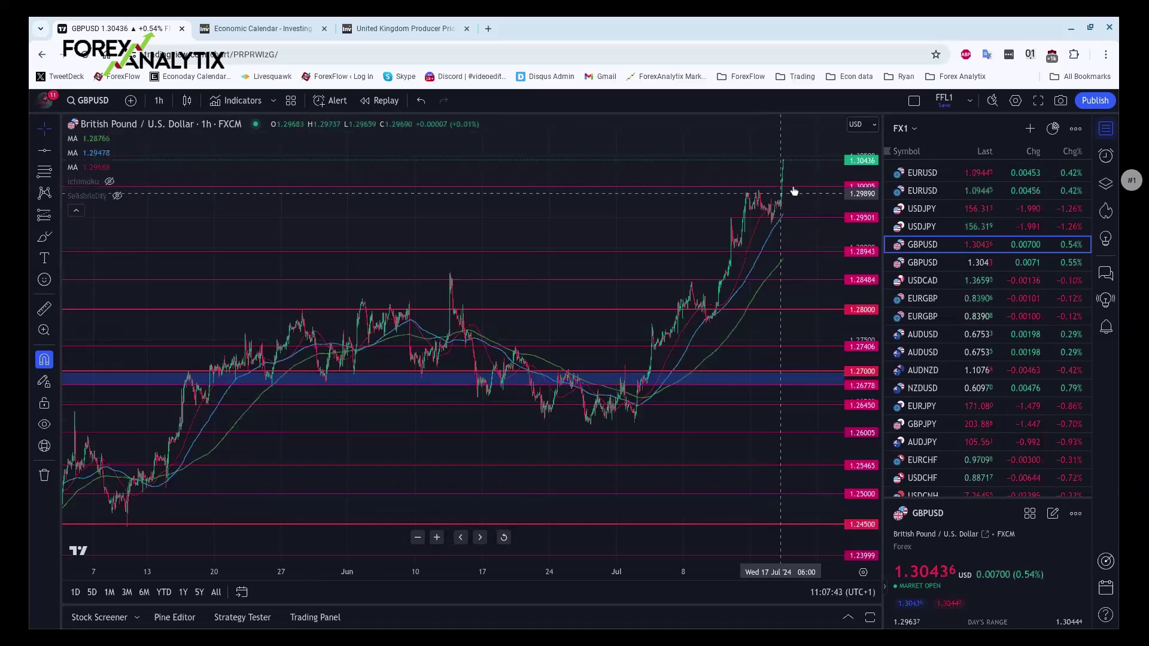
pyautogui.scroll(1, 799, 192)
pyautogui.scroll(3, 790, 202)
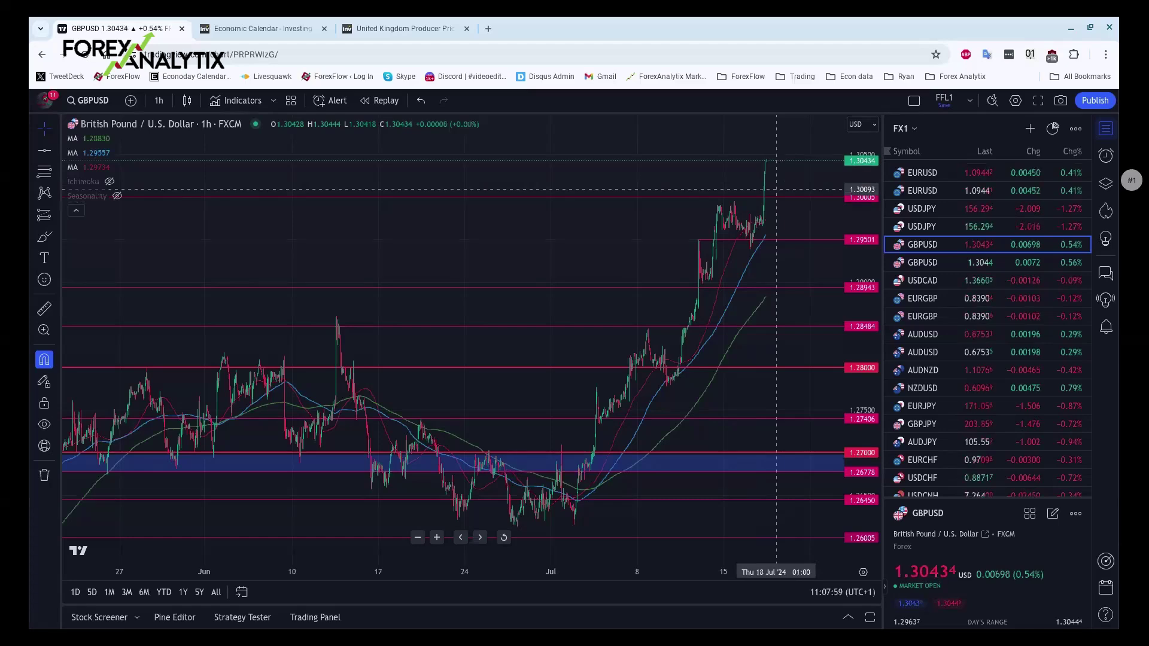
pyautogui.scroll(-5, 757, 194)
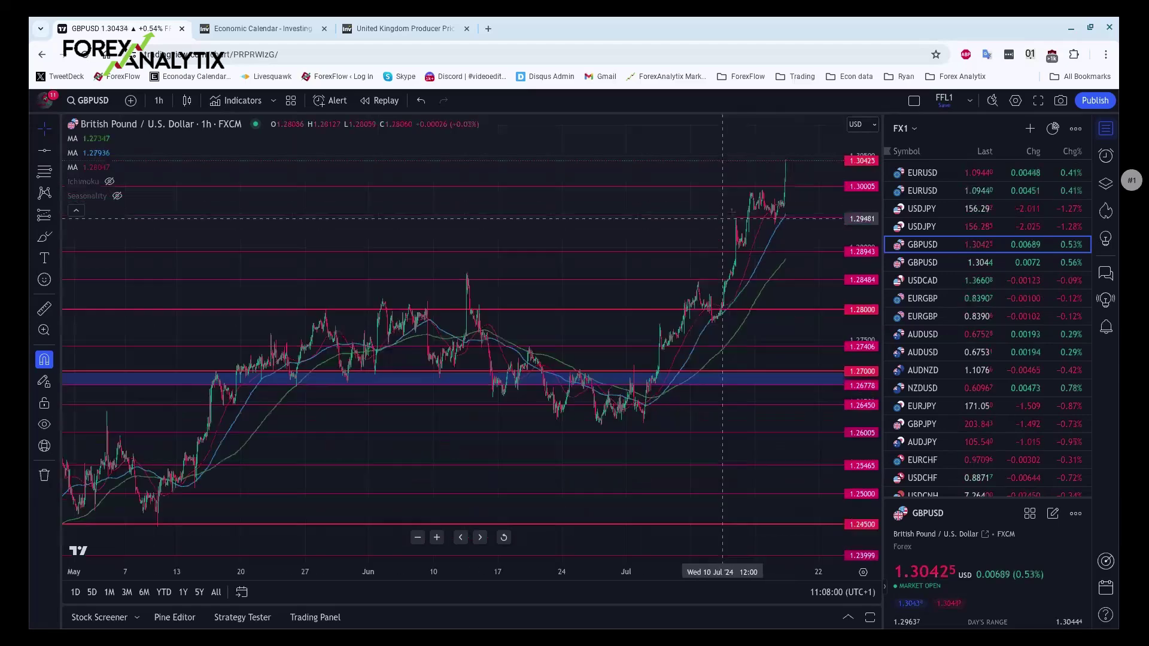
pyautogui.scroll(-3, 760, 214)
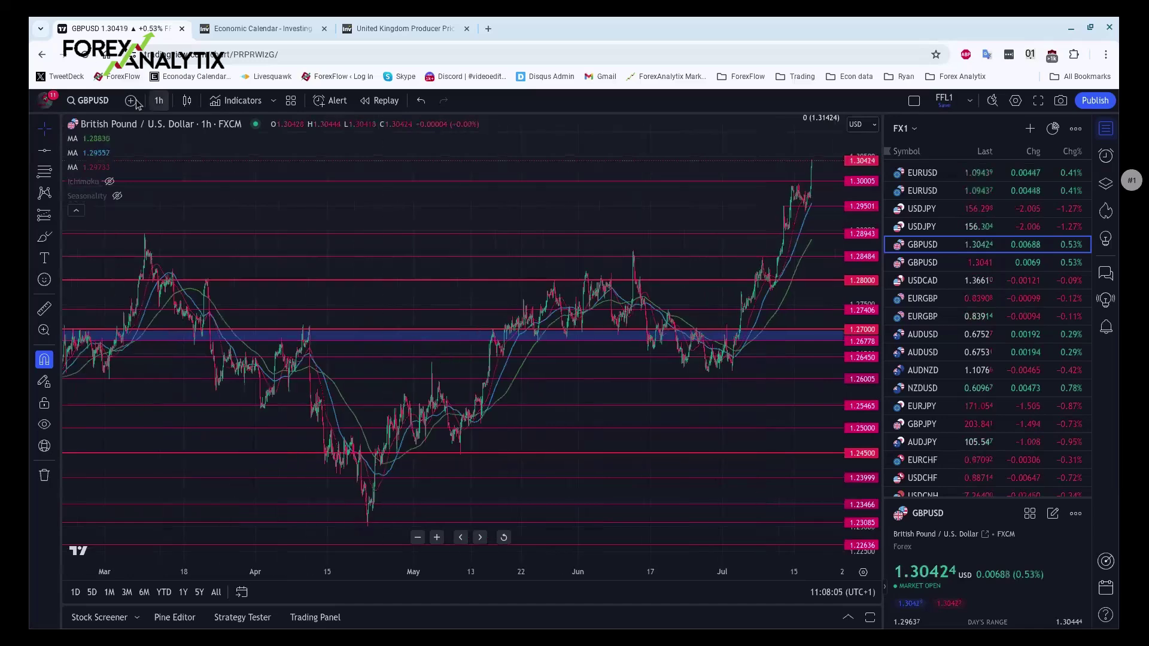
# Move GBPUSD via 4-hour to daily candles, showing Fibonacci levels 1.03565 to 1.31424
pyautogui.click(158, 100)
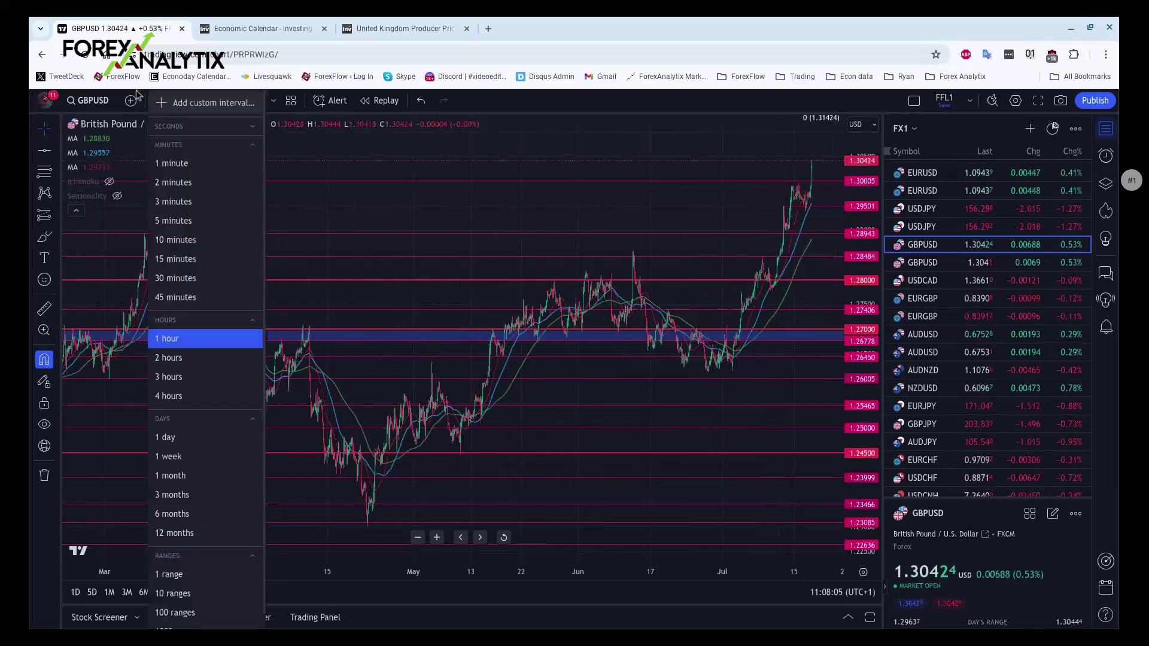
pyautogui.click(157, 401)
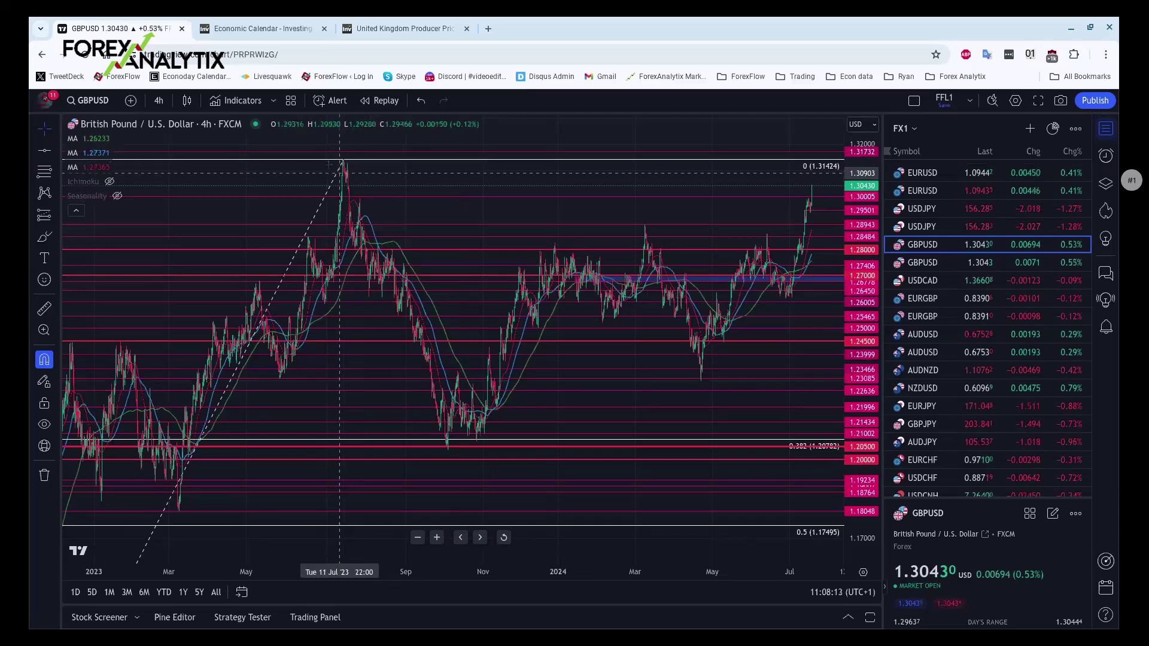
pyautogui.click(159, 100)
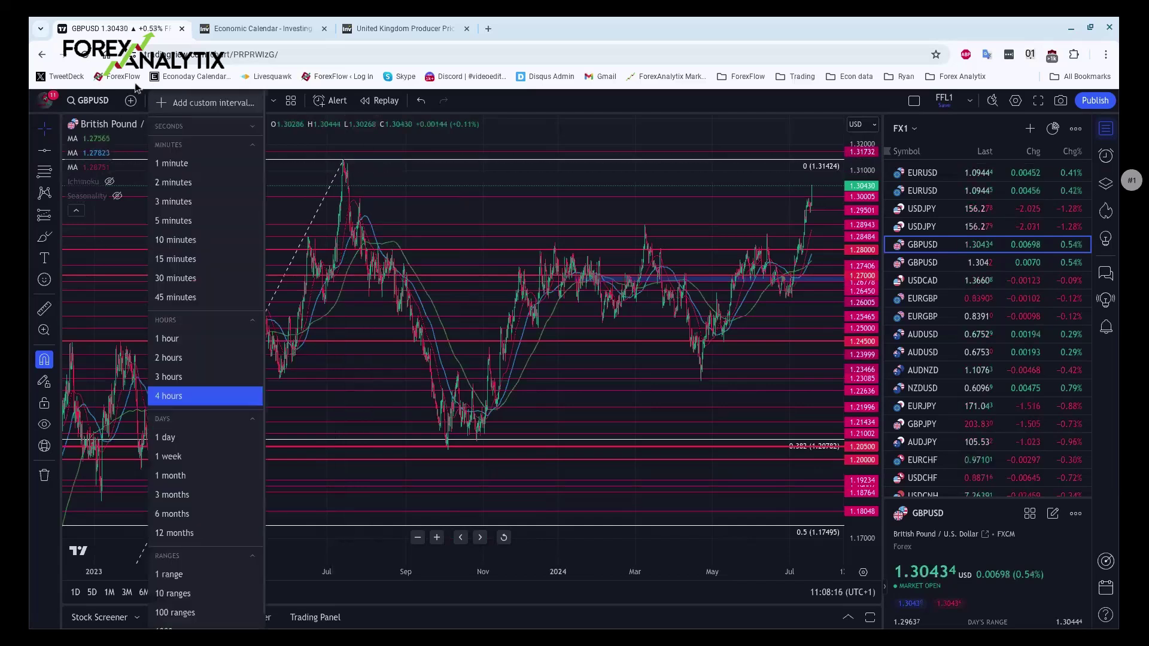
pyautogui.click(165, 438)
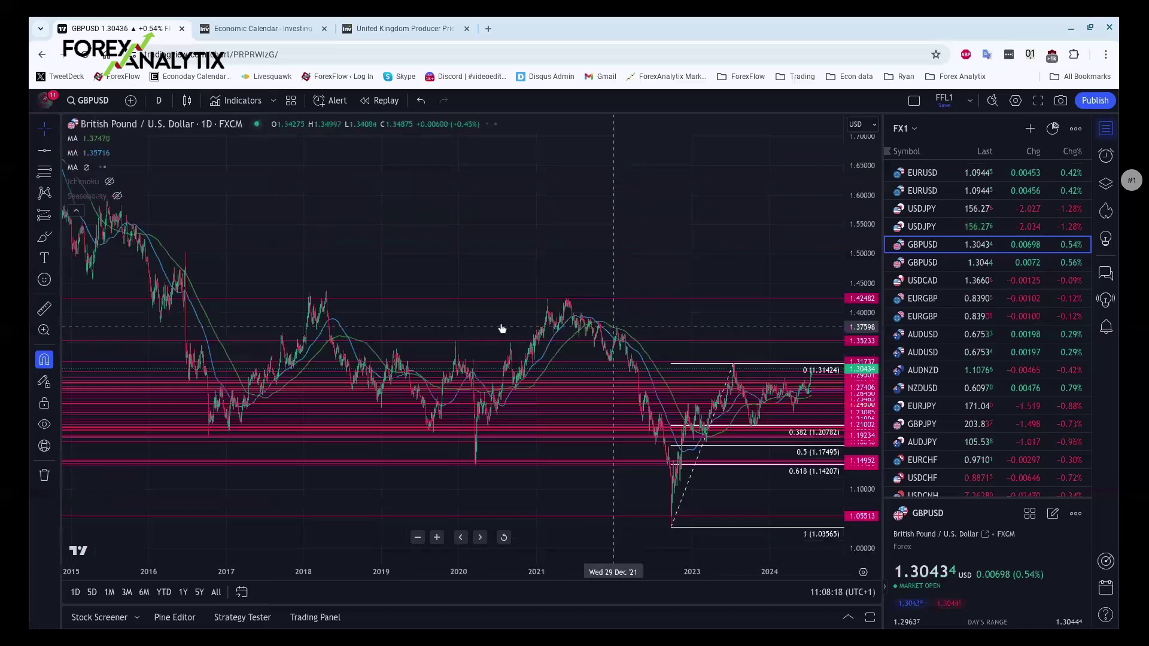
pyautogui.scroll(2, 473, 418)
pyautogui.scroll(1, 530, 470)
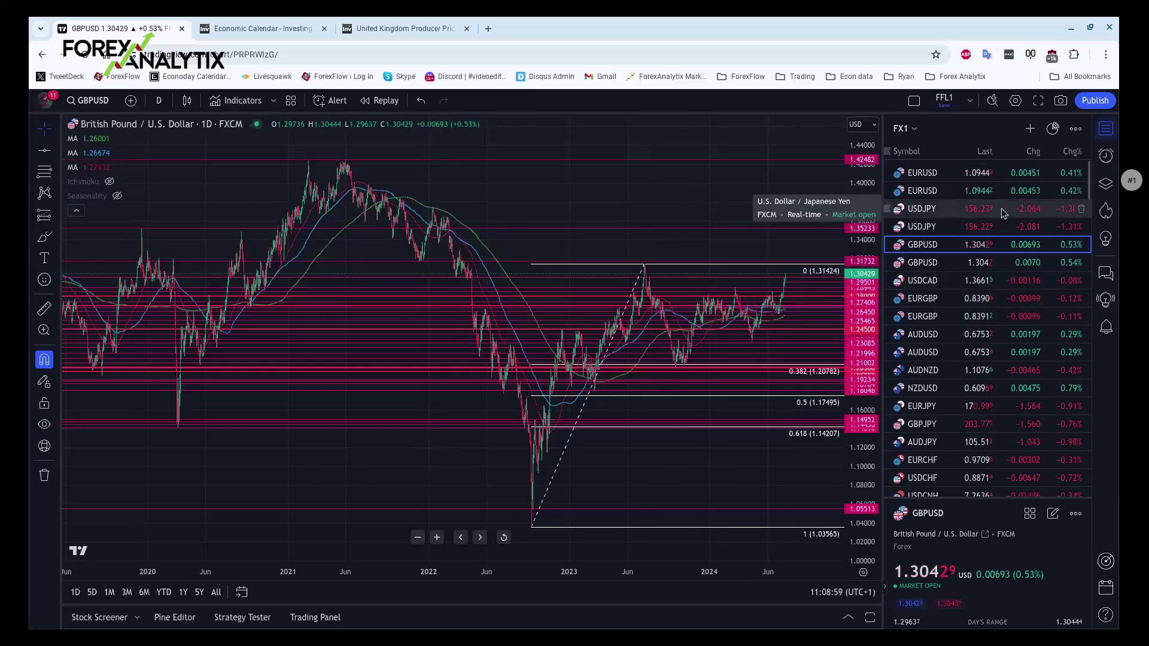
# Open EURGBP on the 1-hour interval with its 0.84200–0.84001 blue zone
pyautogui.click(952, 297)
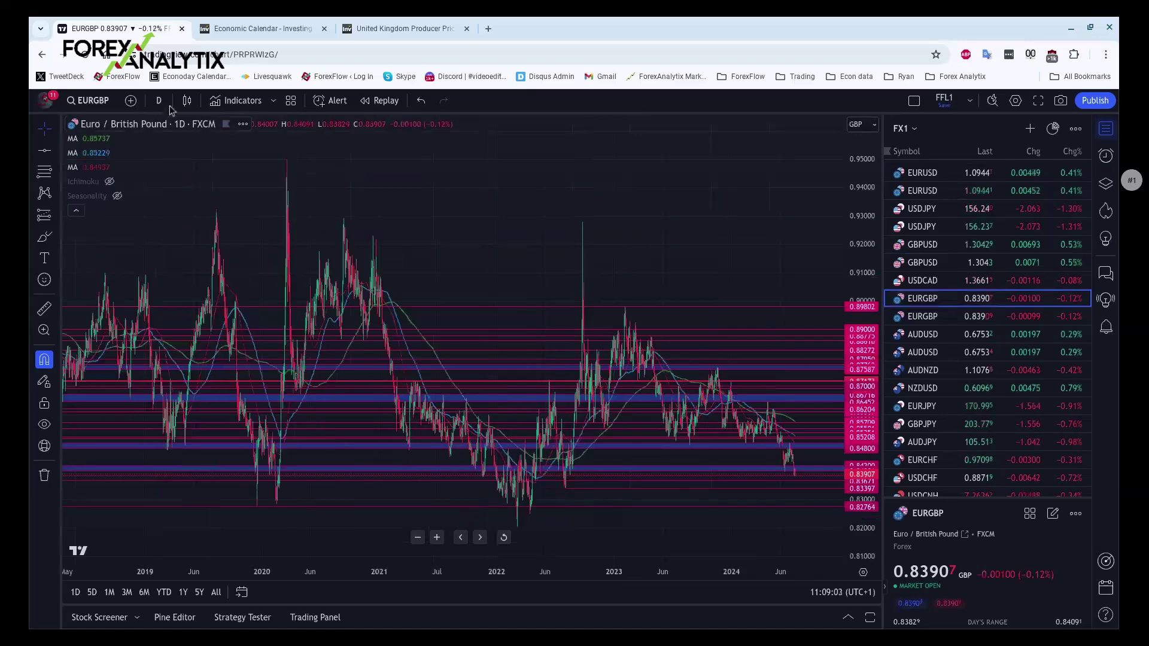
pyautogui.click(158, 101)
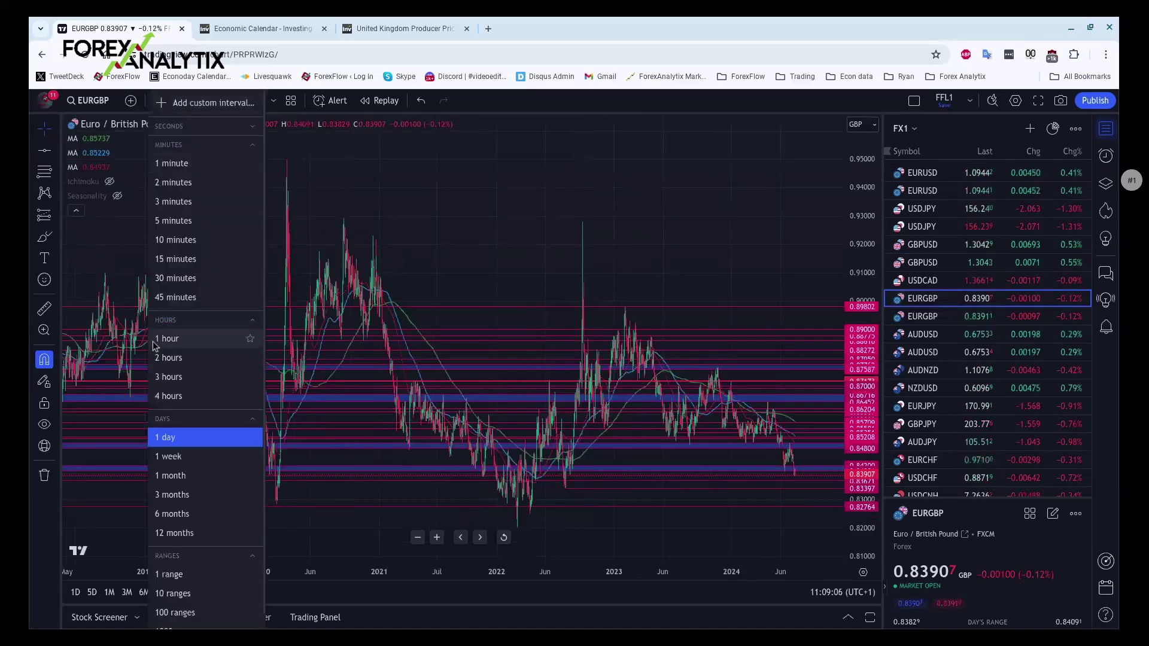
pyautogui.click(154, 341)
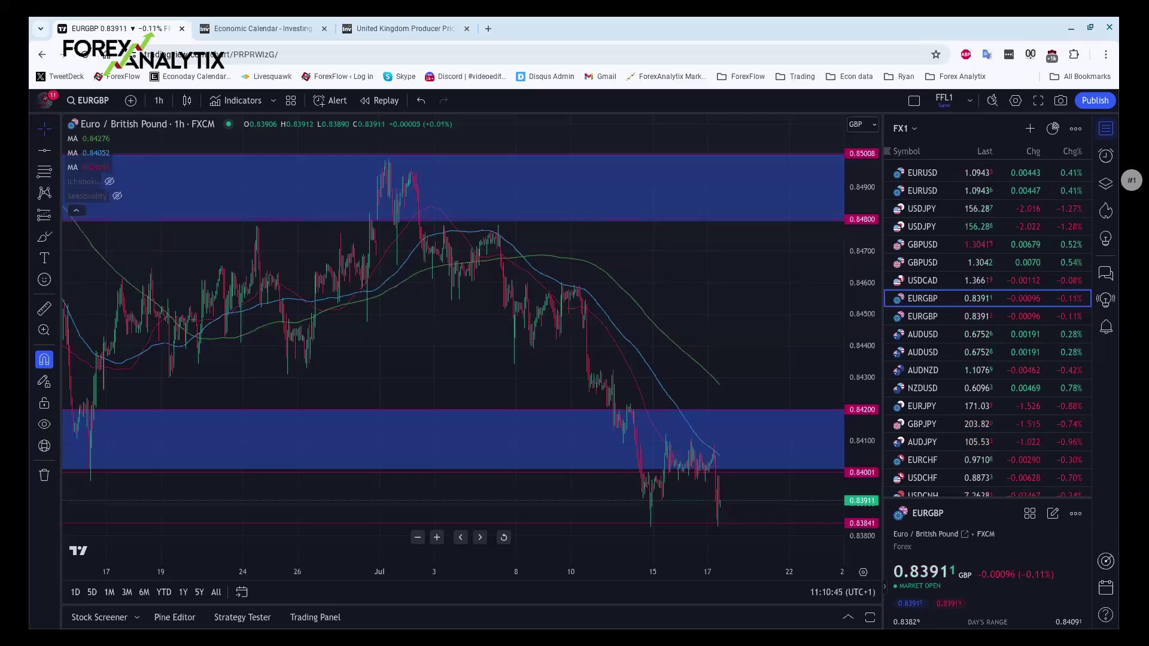
# Return to GBPUSD on daily candles and zoom out to 2020–2024
pyautogui.click(924, 244)
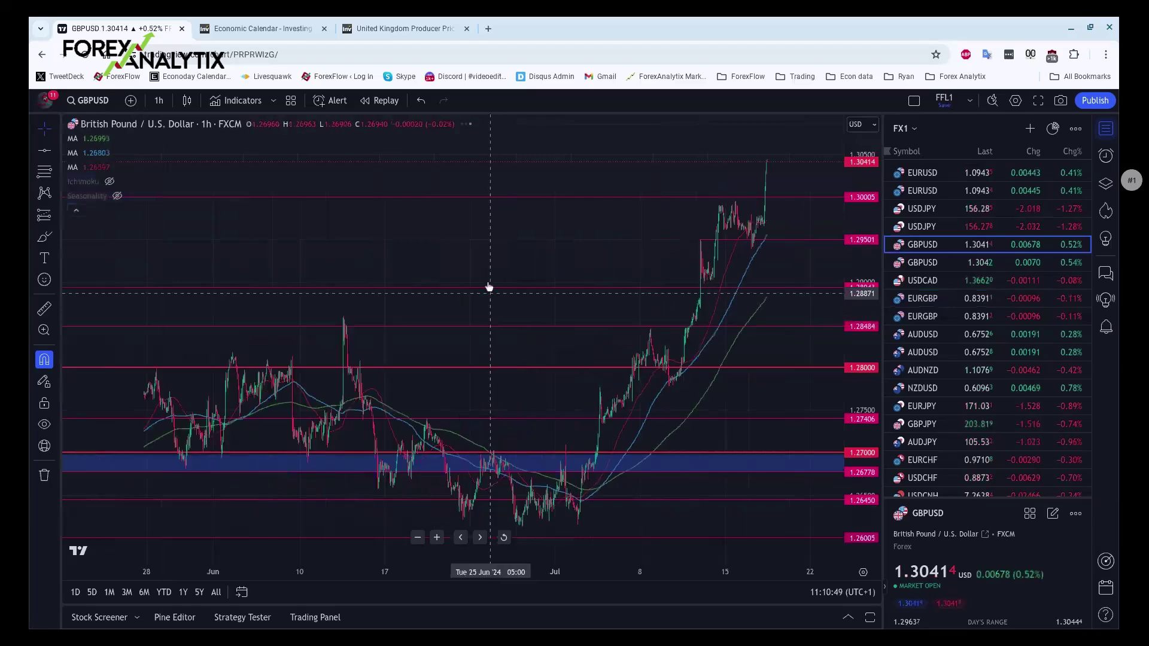
pyautogui.scroll(-6, 486, 300)
pyautogui.click(157, 100)
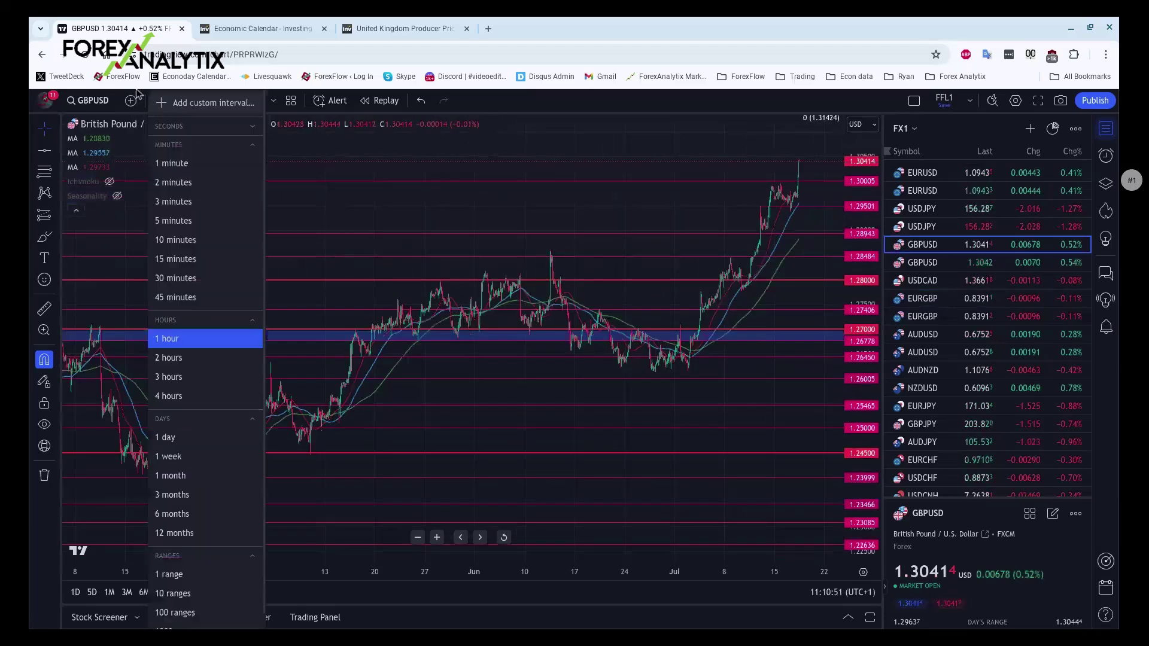
pyautogui.click(160, 443)
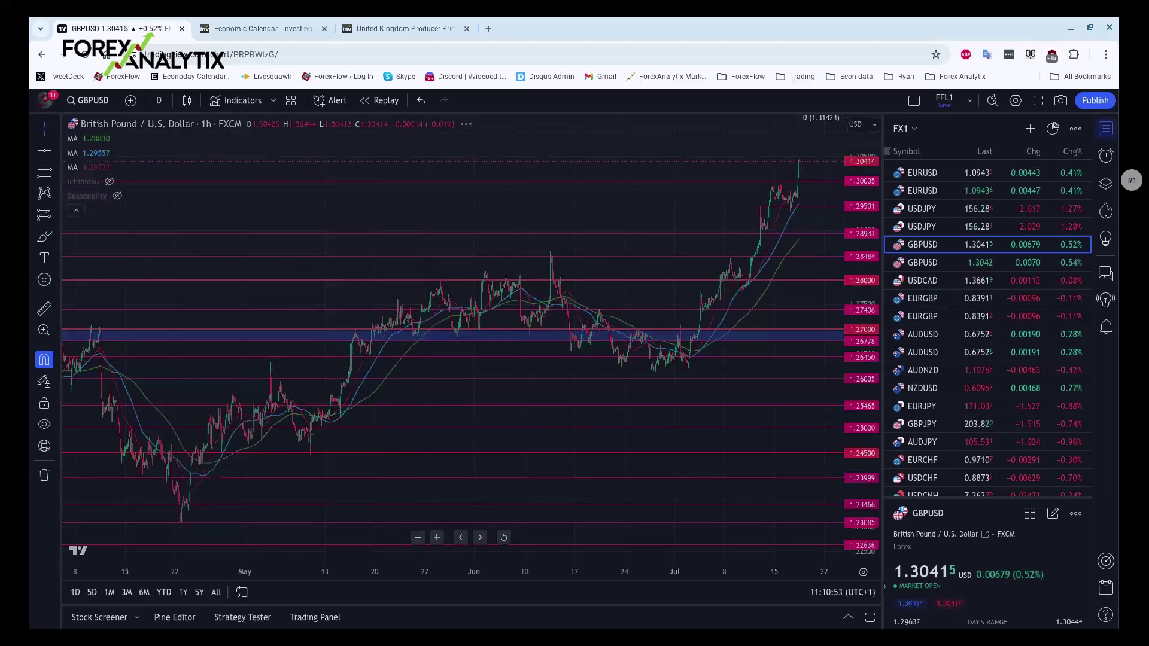
pyautogui.scroll(-5, 429, 399)
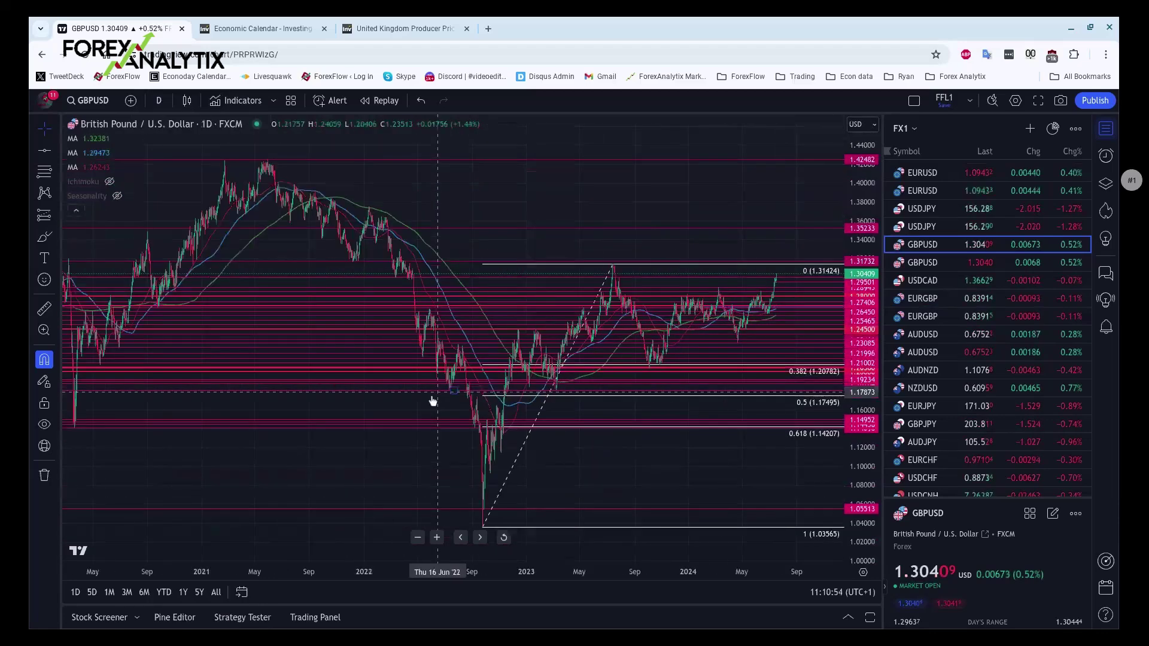
pyautogui.scroll(-4, 429, 399)
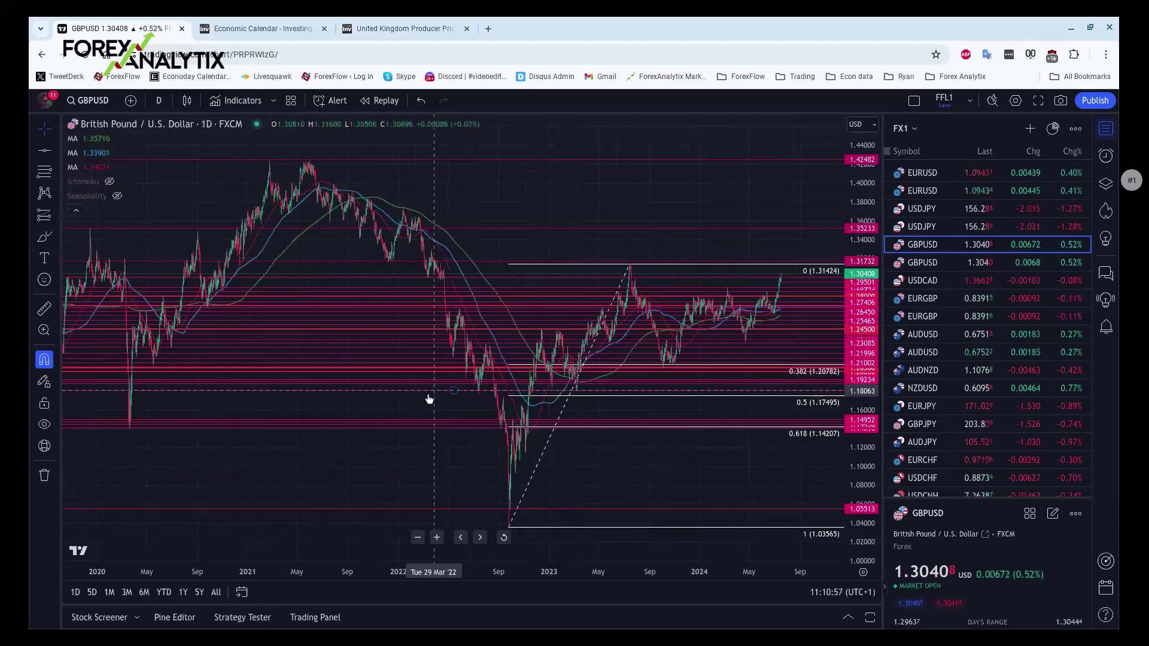
pyautogui.scroll(-1, 429, 399)
# Recolour the 1.31732 resistance line and make it 2px thick
pyautogui.click(518, 262)
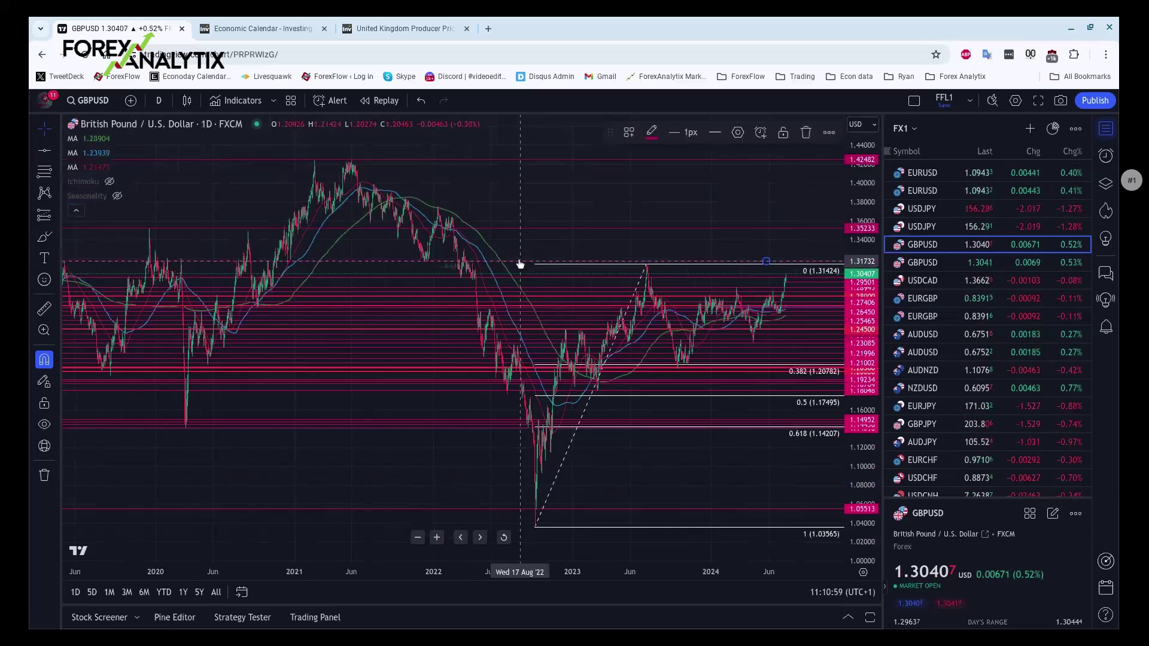
pyautogui.click(651, 132)
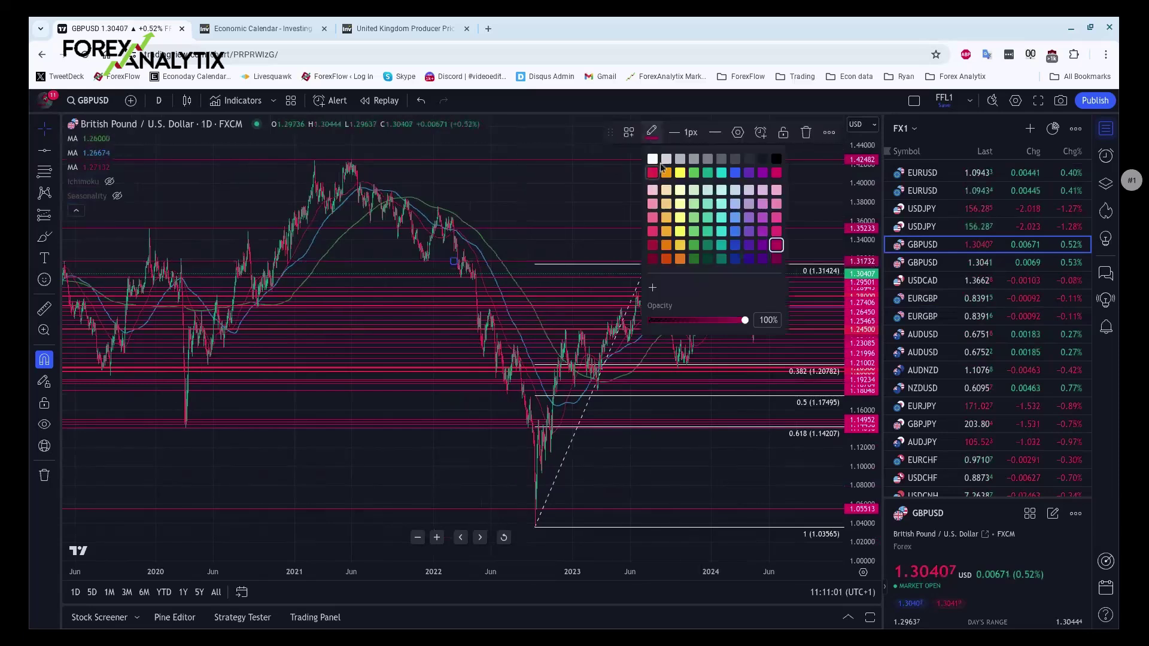
pyautogui.click(689, 118)
pyautogui.click(688, 132)
pyautogui.click(694, 178)
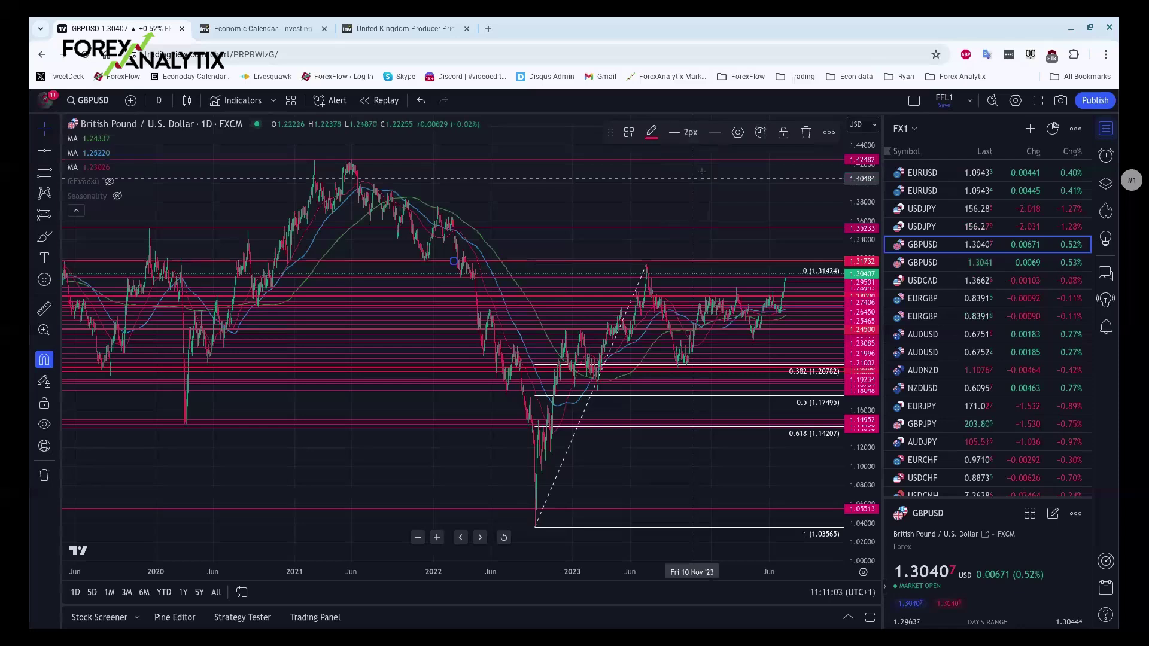
pyautogui.scroll(2, 703, 193)
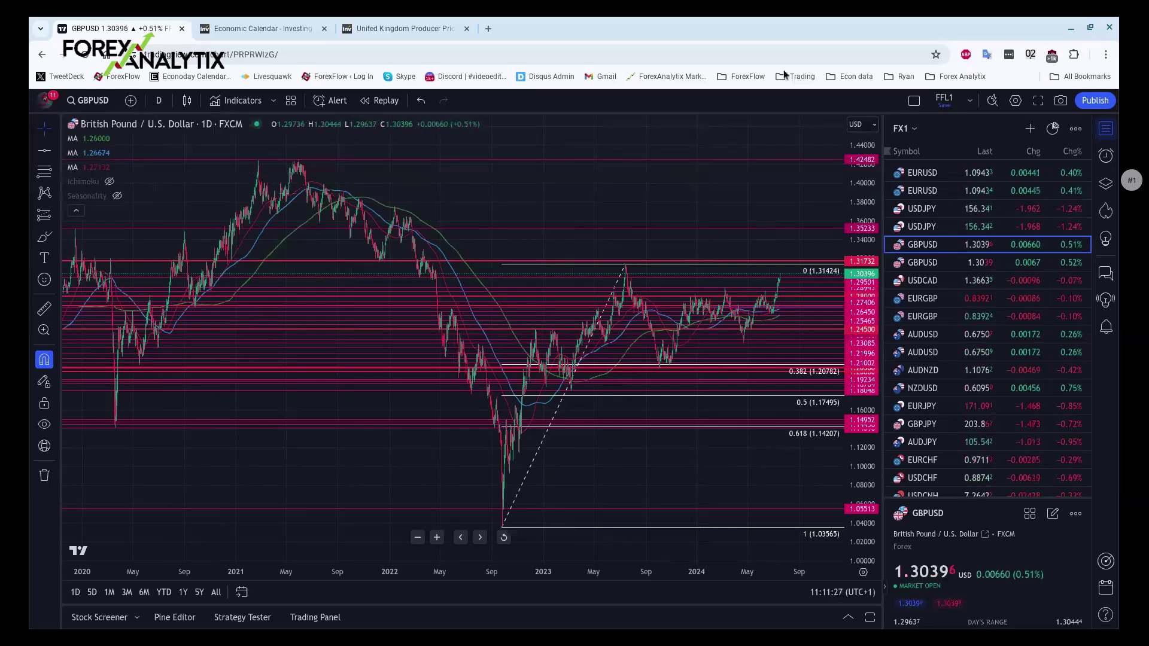
pyautogui.scroll(-1, 785, 141)
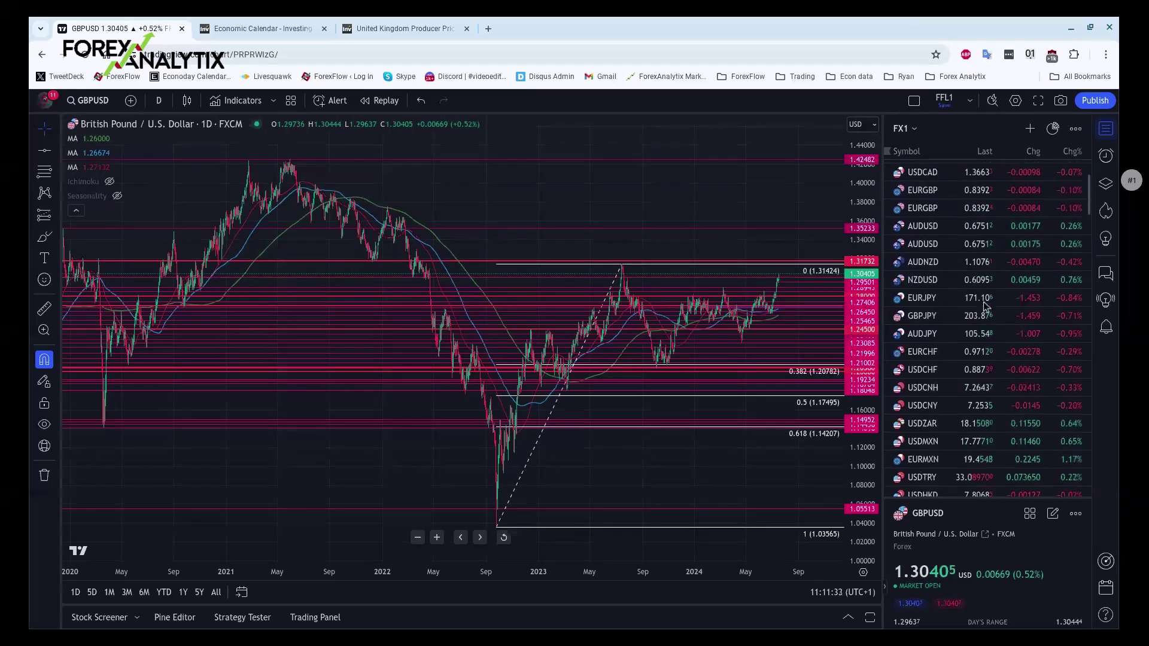
pyautogui.scroll(-3, 985, 306)
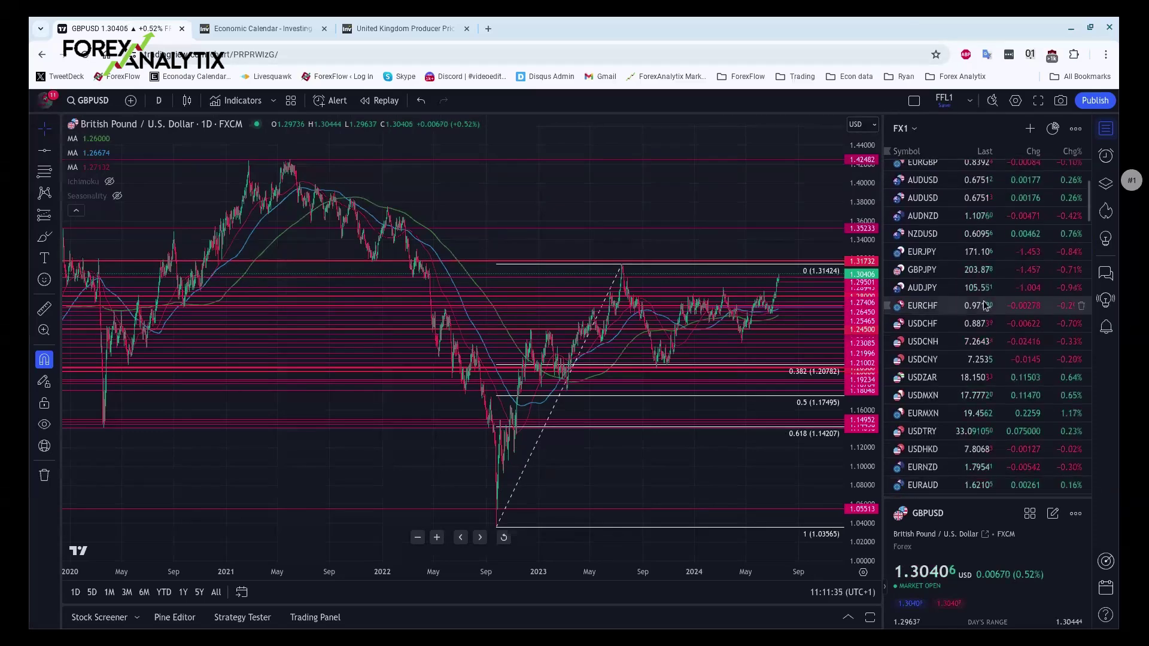
pyautogui.click(943, 383)
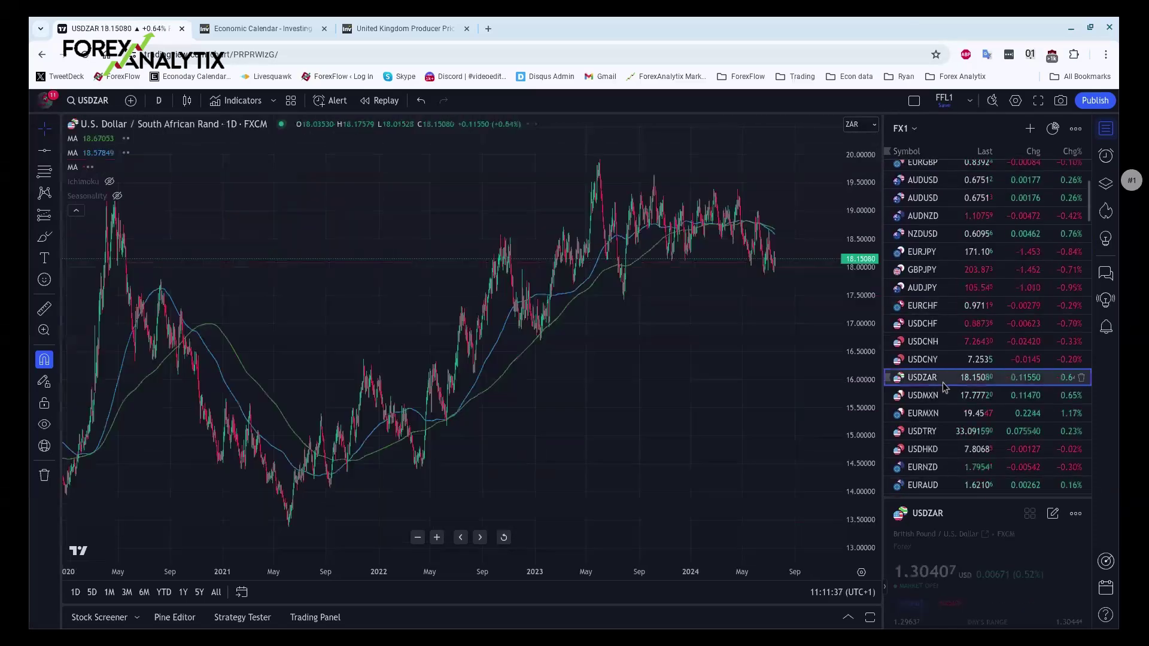
pyautogui.scroll(3, 694, 322)
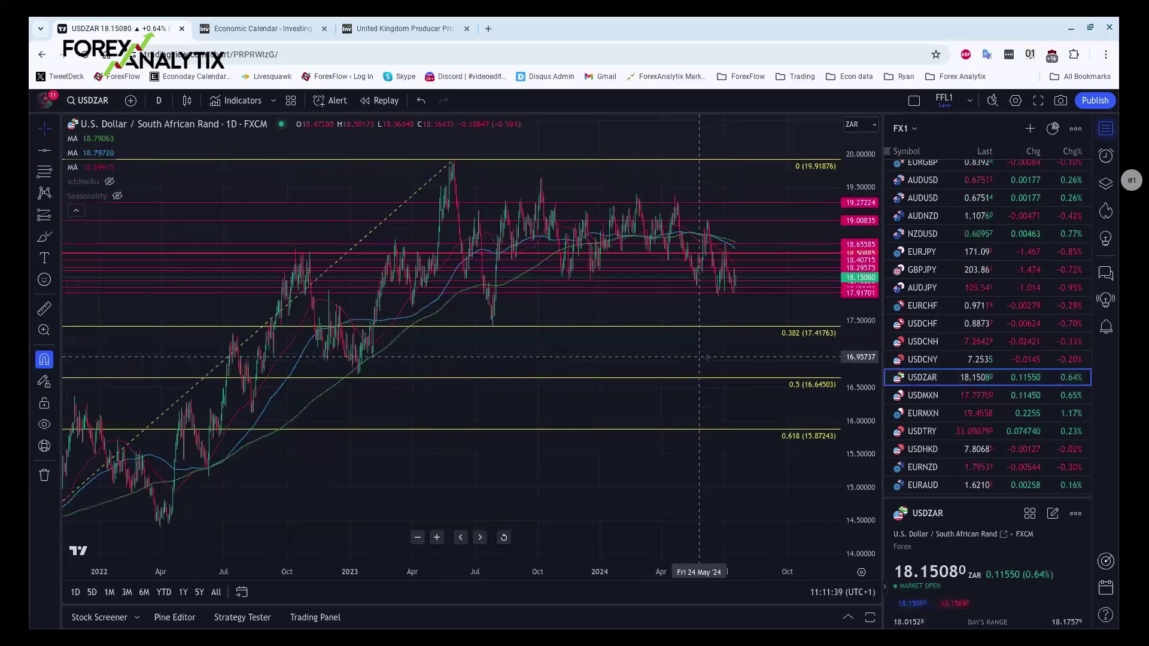
pyautogui.scroll(1, 700, 357)
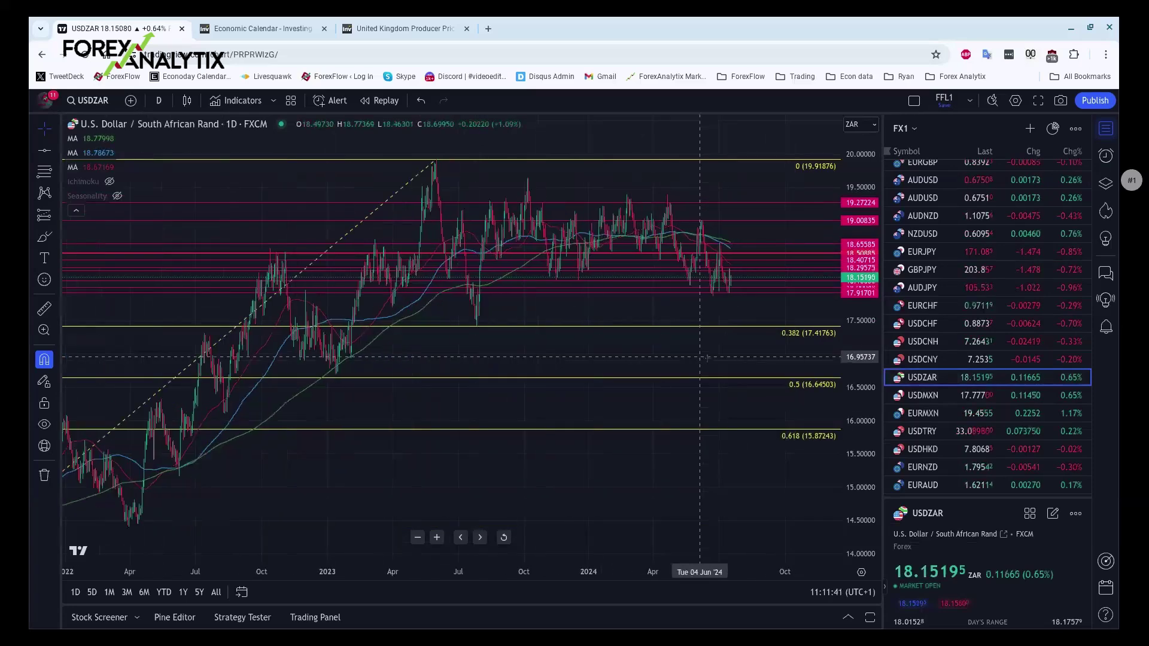
pyautogui.scroll(1, 700, 357)
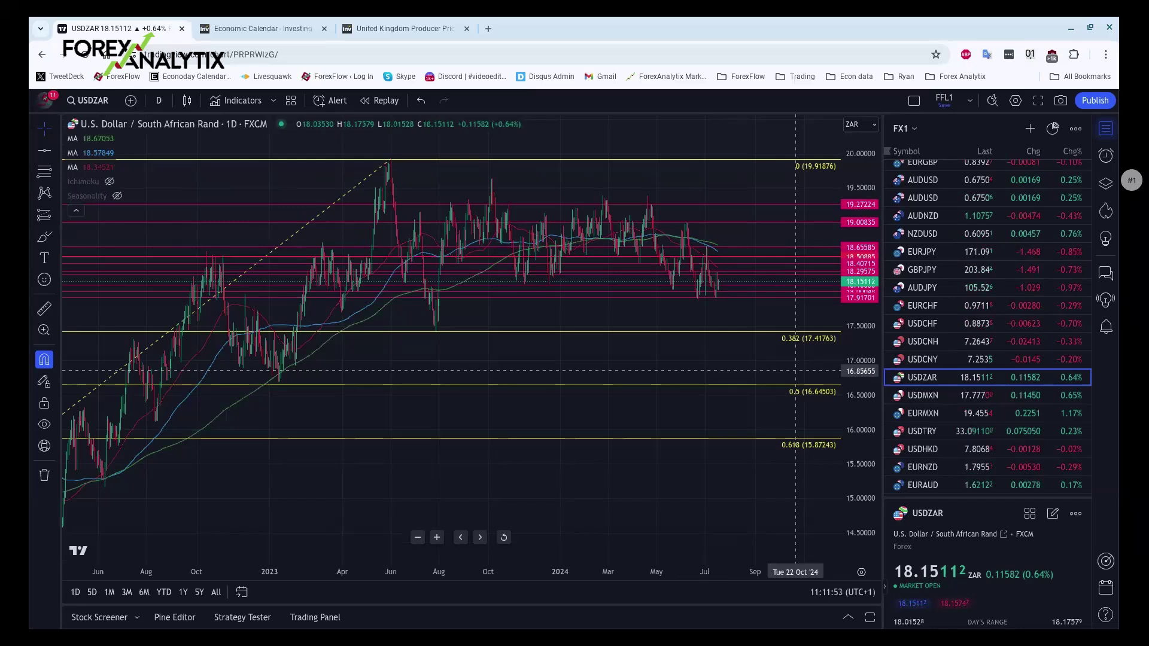
pyautogui.scroll(3, 960, 317)
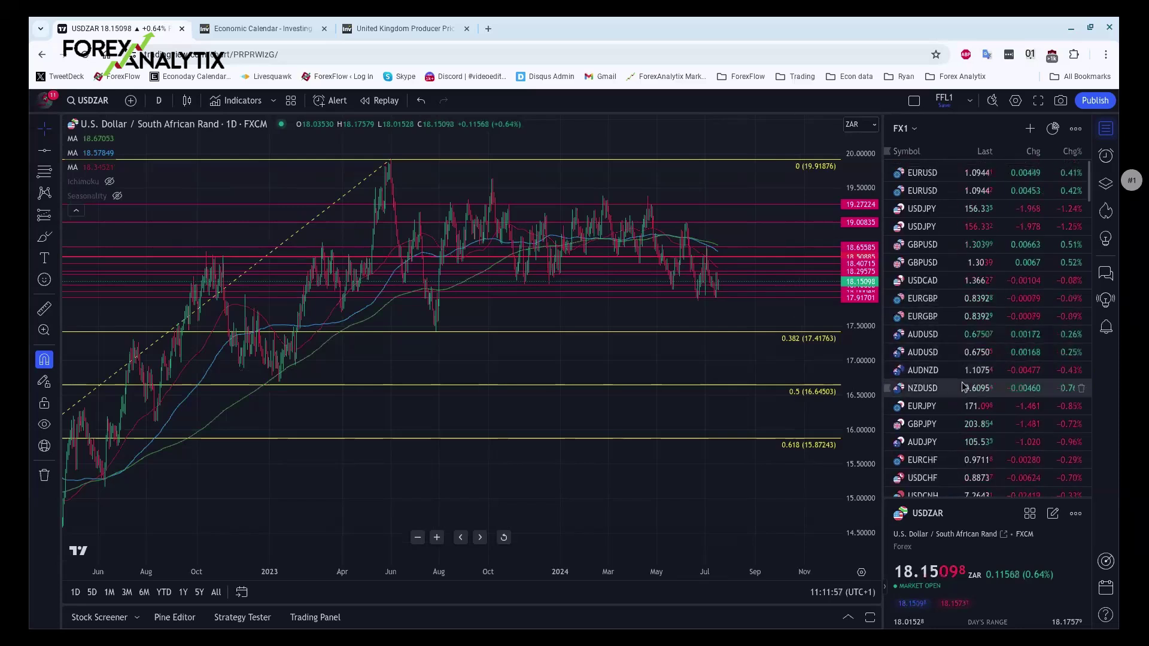
pyautogui.click(965, 245)
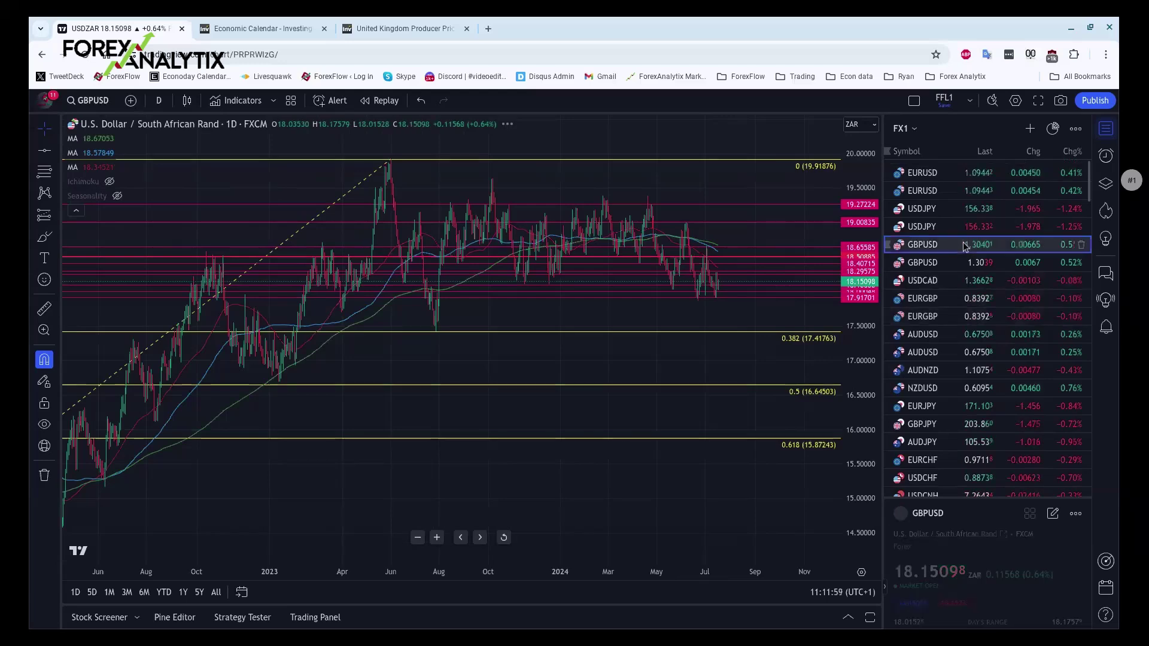
pyautogui.scroll(-1, 964, 247)
pyautogui.scroll(1, 964, 246)
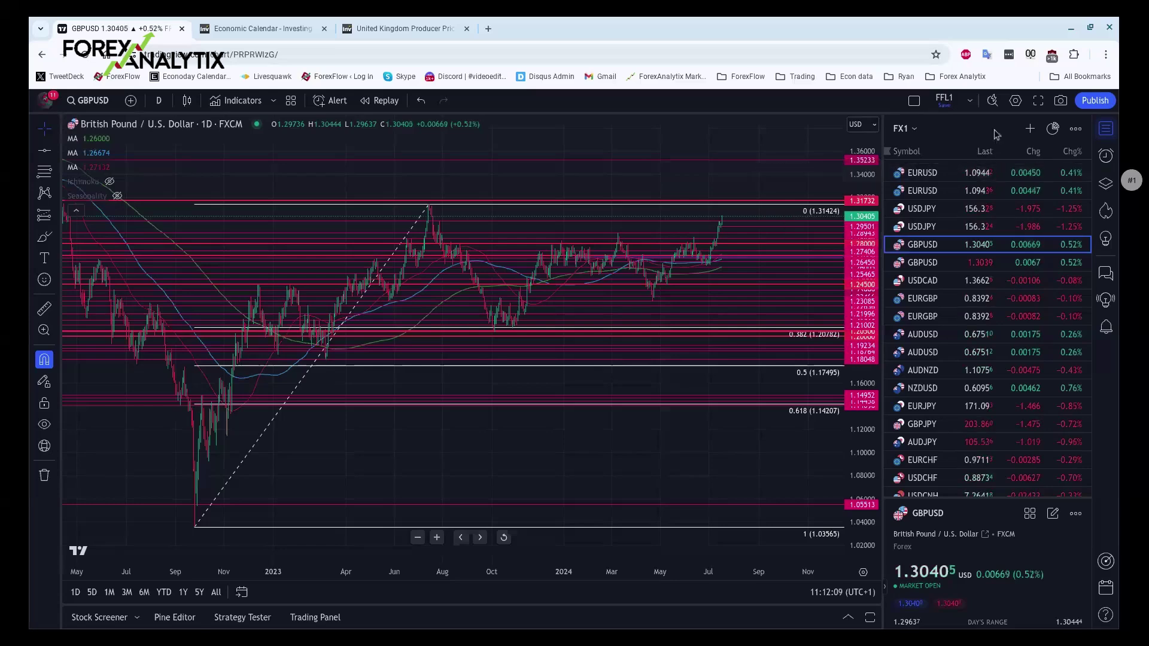
pyautogui.scroll(-8, 968, 297)
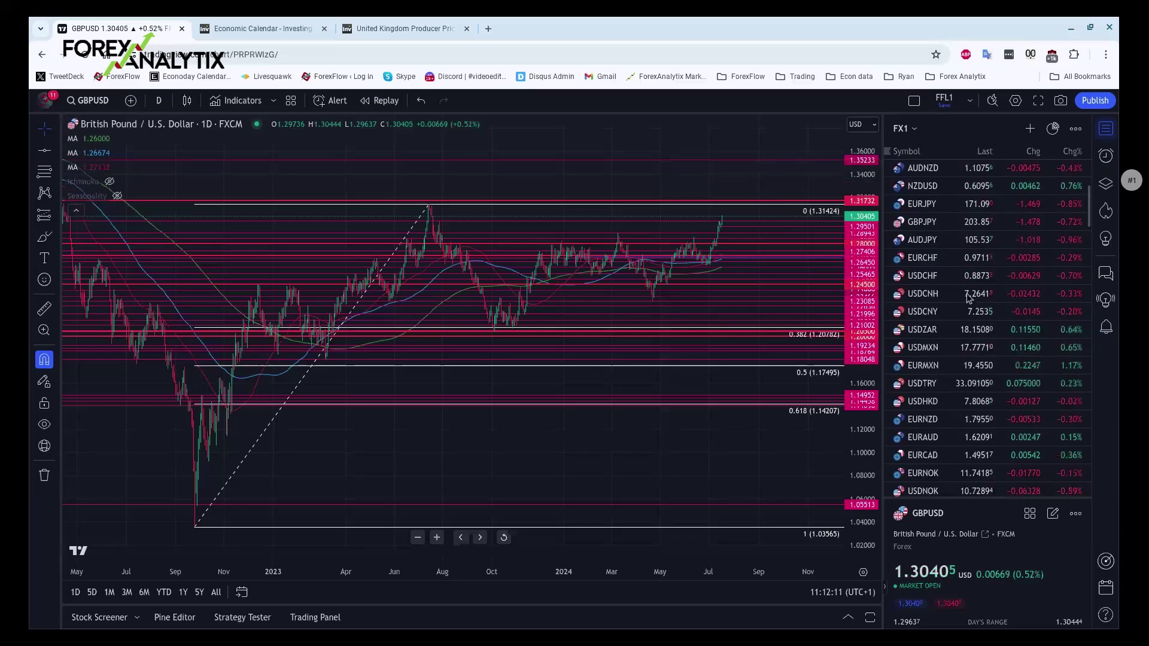
pyautogui.scroll(-3, 966, 306)
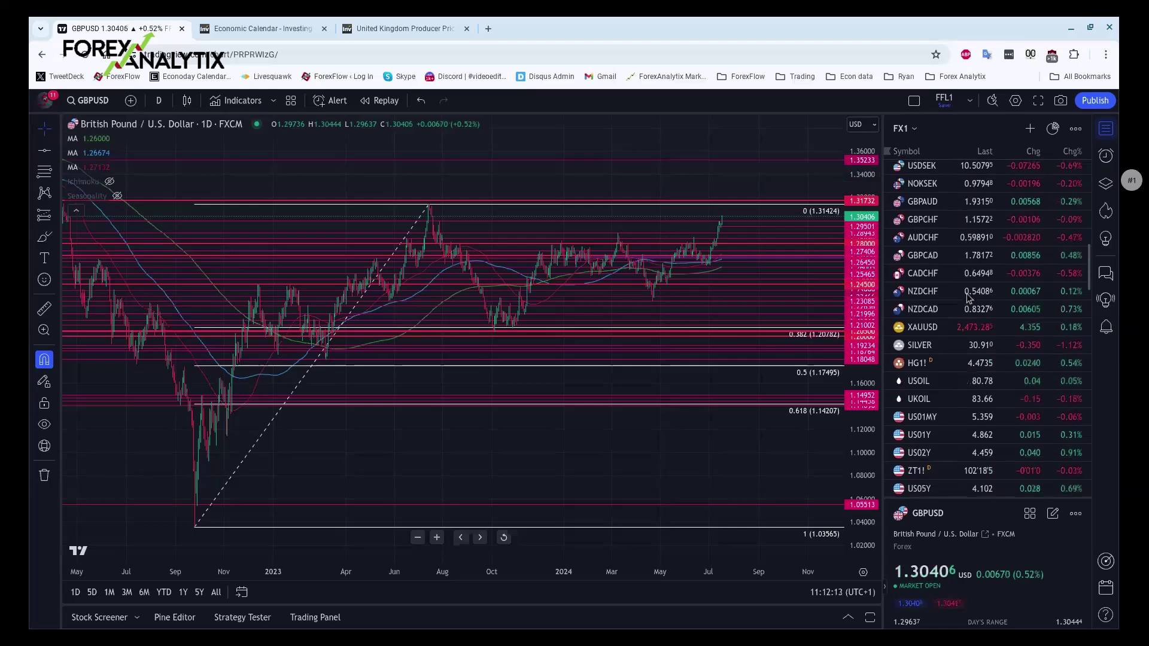
# Show XAUUSD gold on 1-hour candles, then open the US10Y Treasury yield chart
pyautogui.click(962, 329)
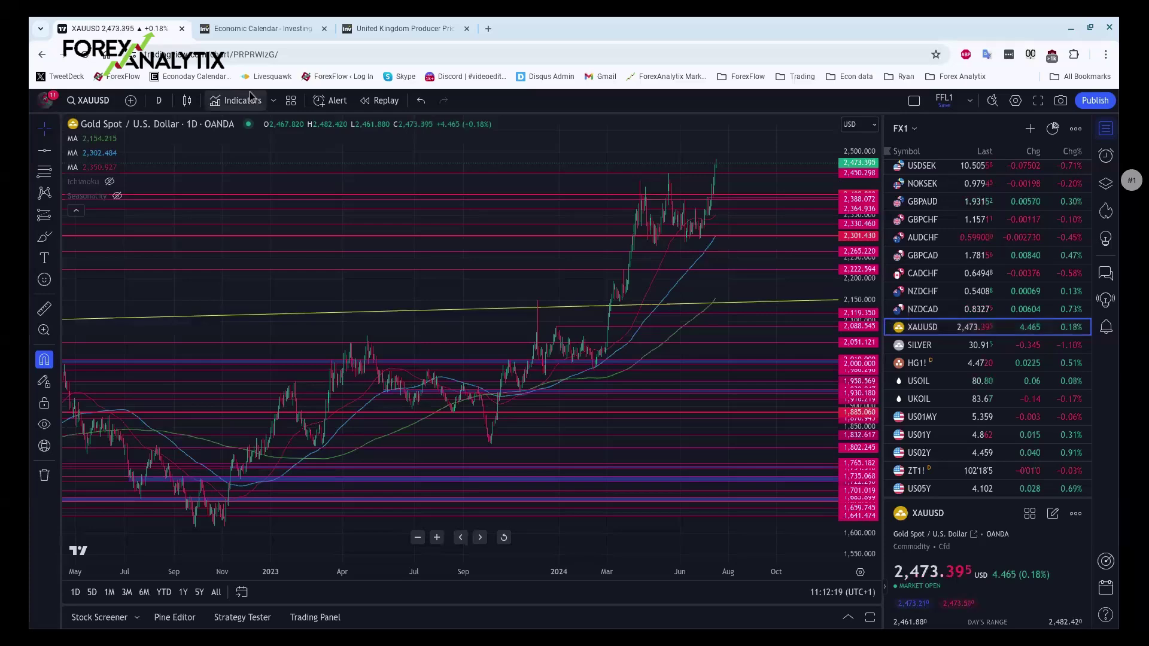
pyautogui.click(157, 99)
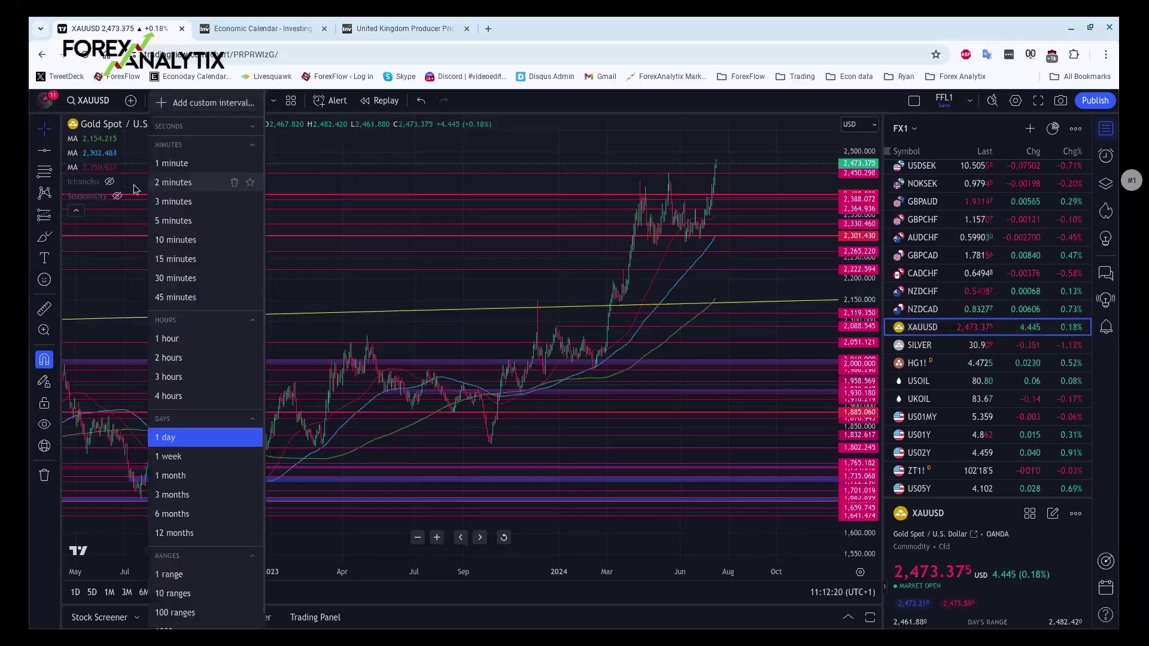
pyautogui.click(167, 339)
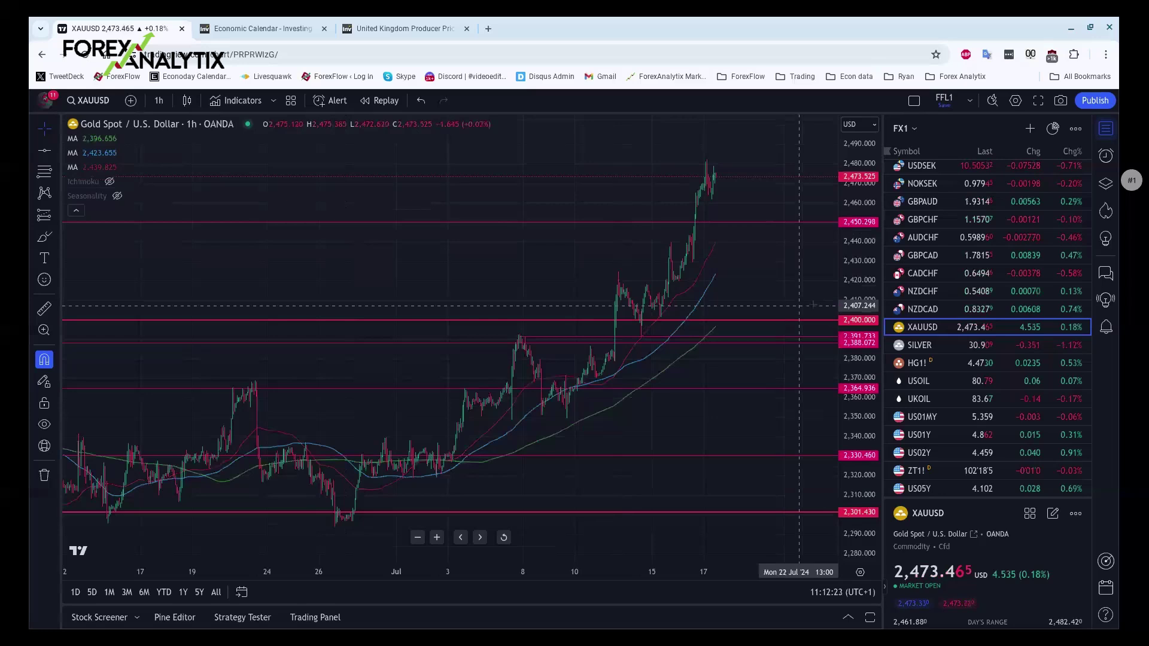
pyautogui.scroll(-3, 1015, 303)
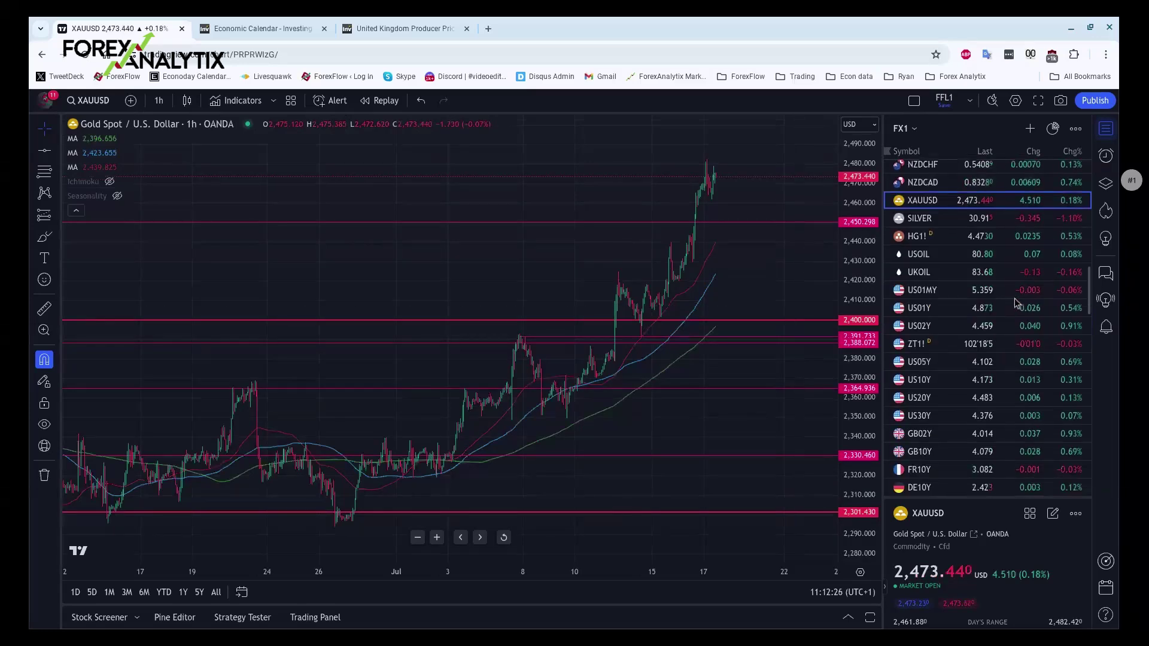
pyautogui.click(946, 386)
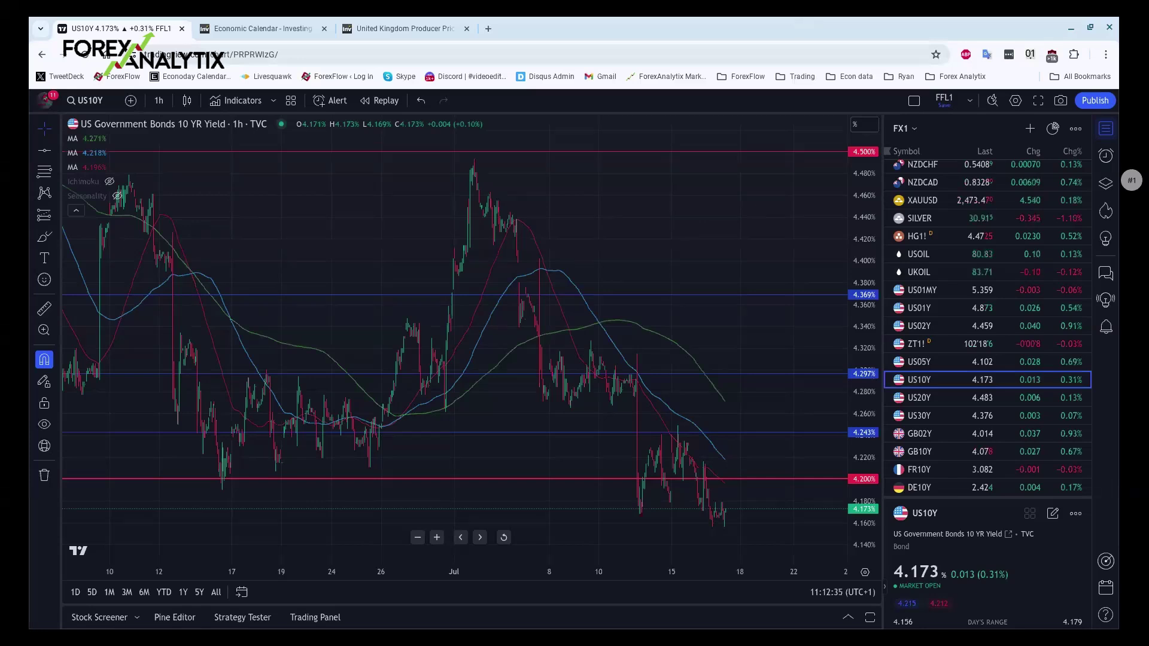
# Return to the XAUUSD gold hourly chart, price near 2,473.7
pyautogui.click(958, 202)
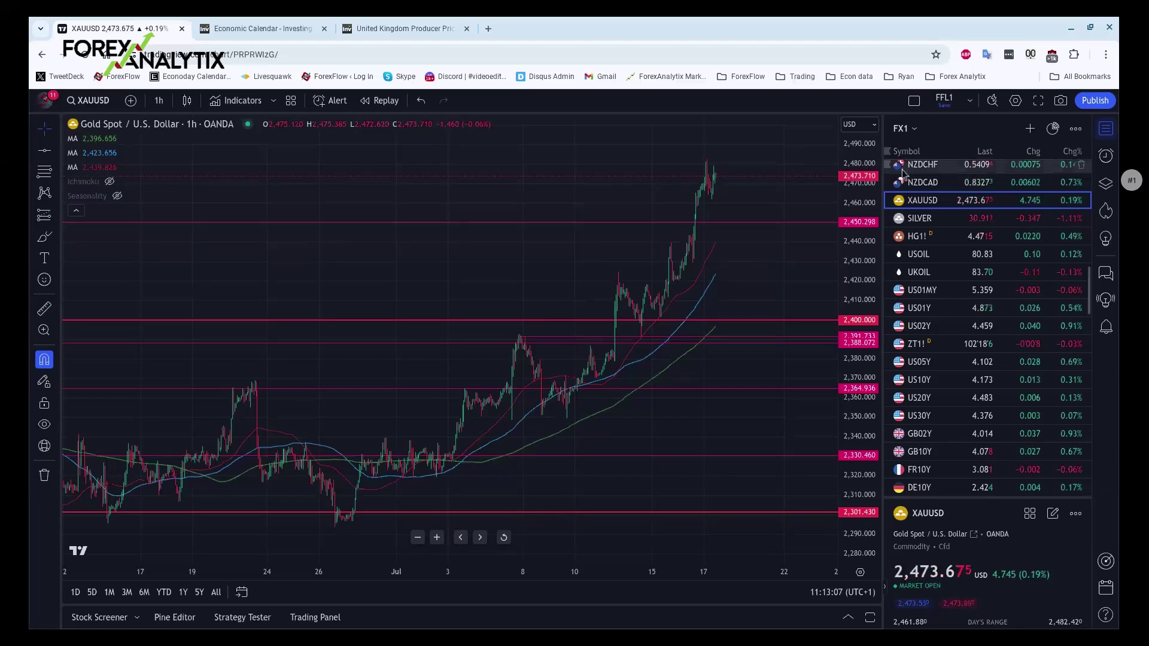
# Put gold on 4-hour candles and zoom out to span late 2023 to July 2024
pyautogui.scroll(3, 755, 243)
pyautogui.scroll(-1, 767, 238)
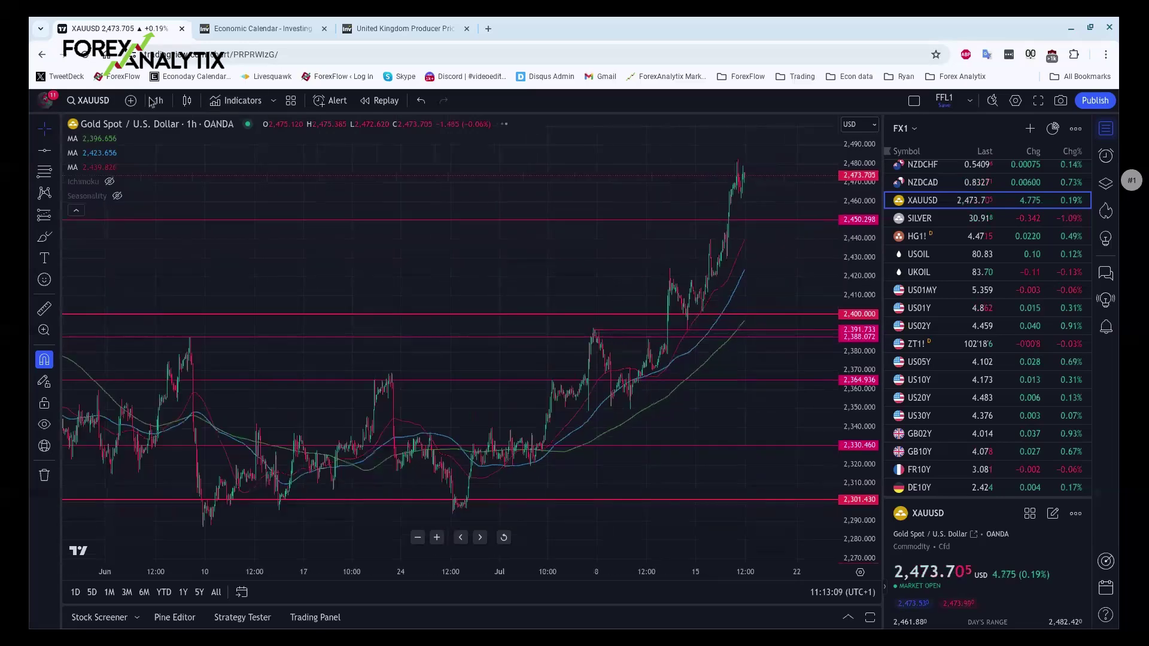
pyautogui.click(158, 99)
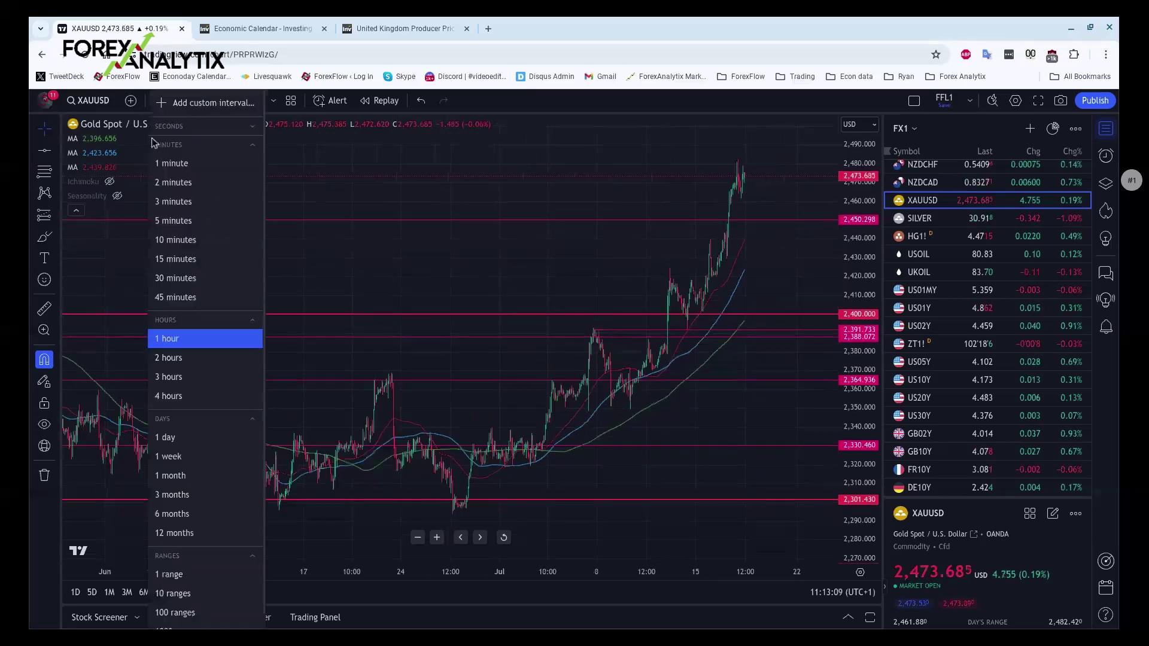
pyautogui.click(168, 401)
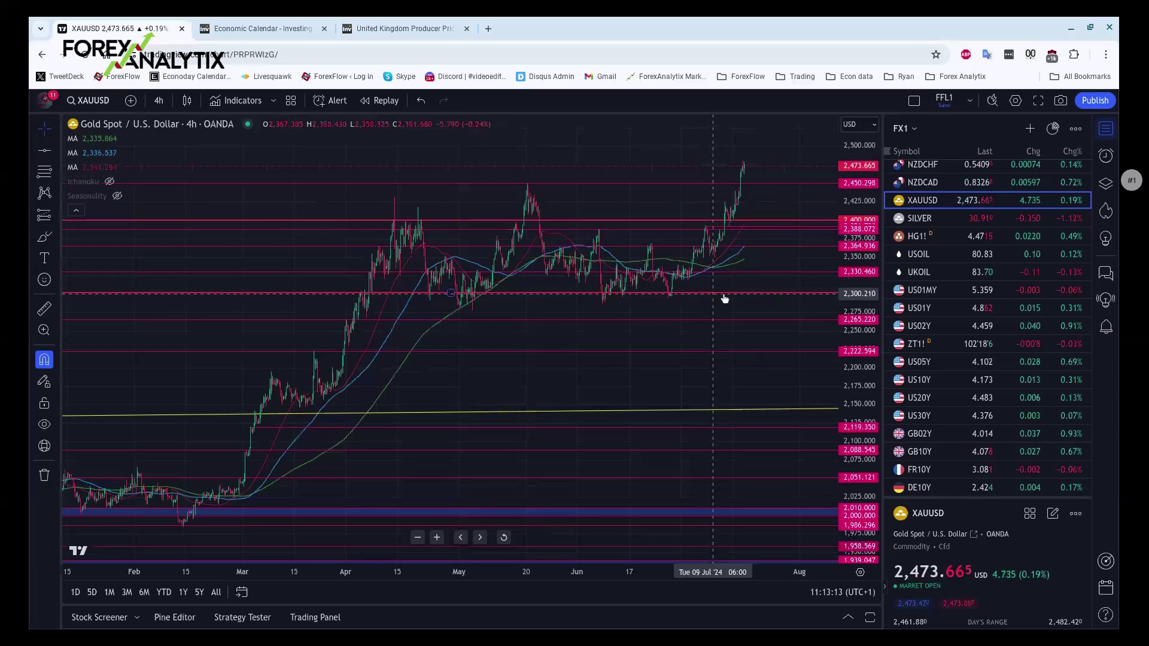
pyautogui.scroll(-4, 748, 301)
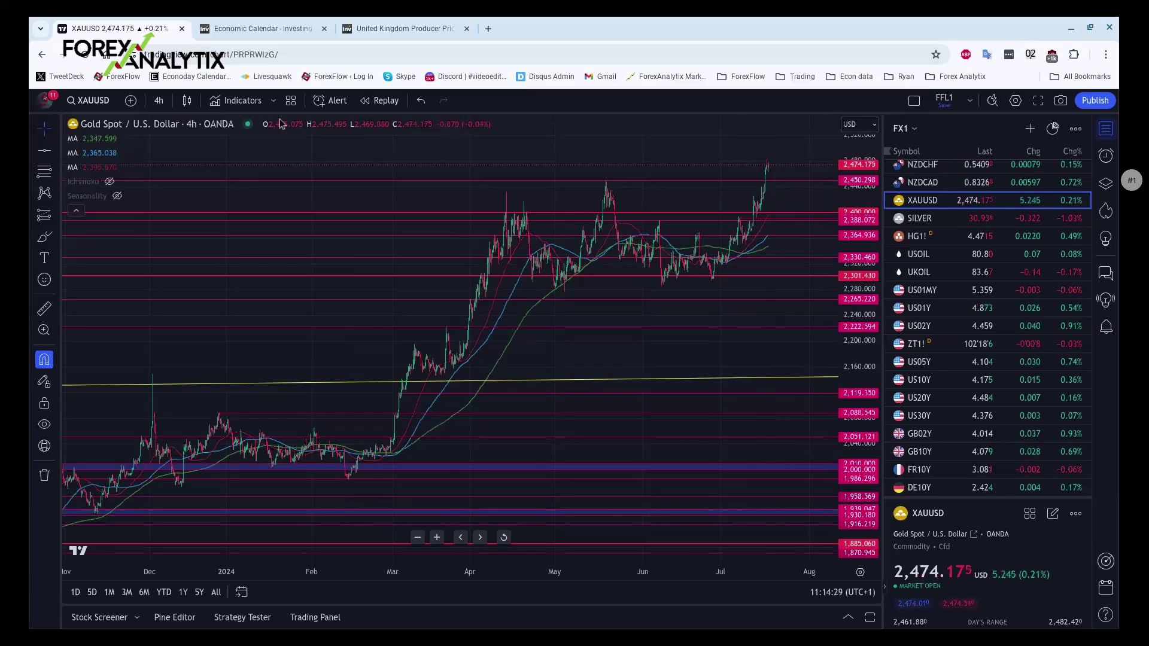
pyautogui.click(158, 100)
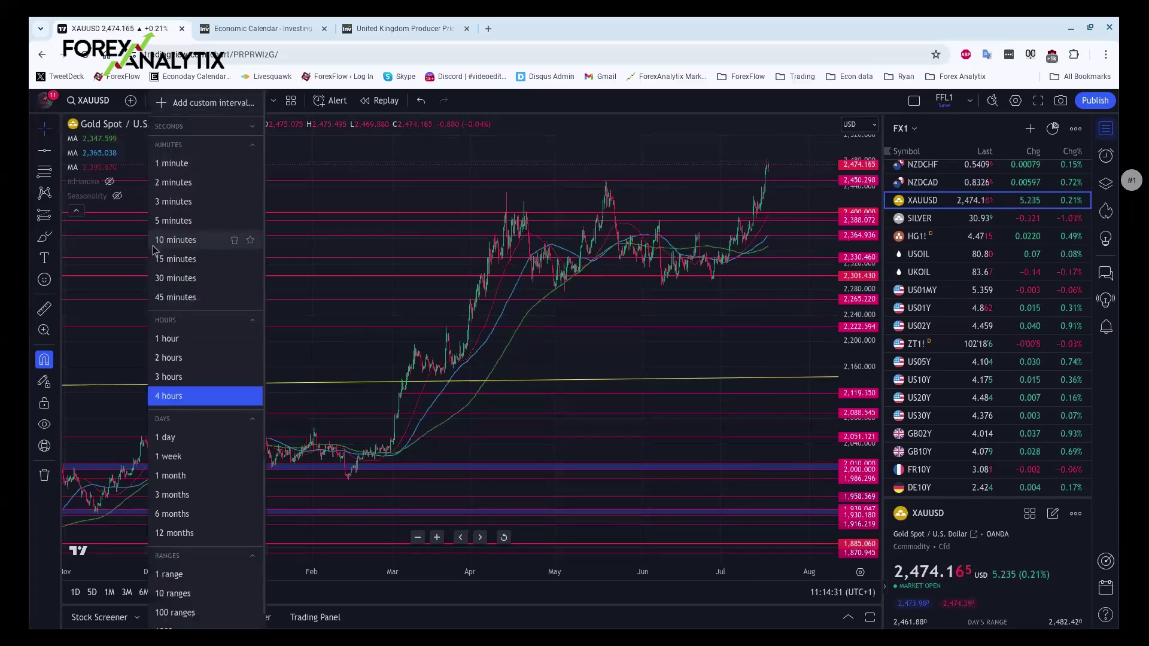
# Return gold to 1-hour candles and zoom in on the late June to mid-July rally
pyautogui.click(168, 338)
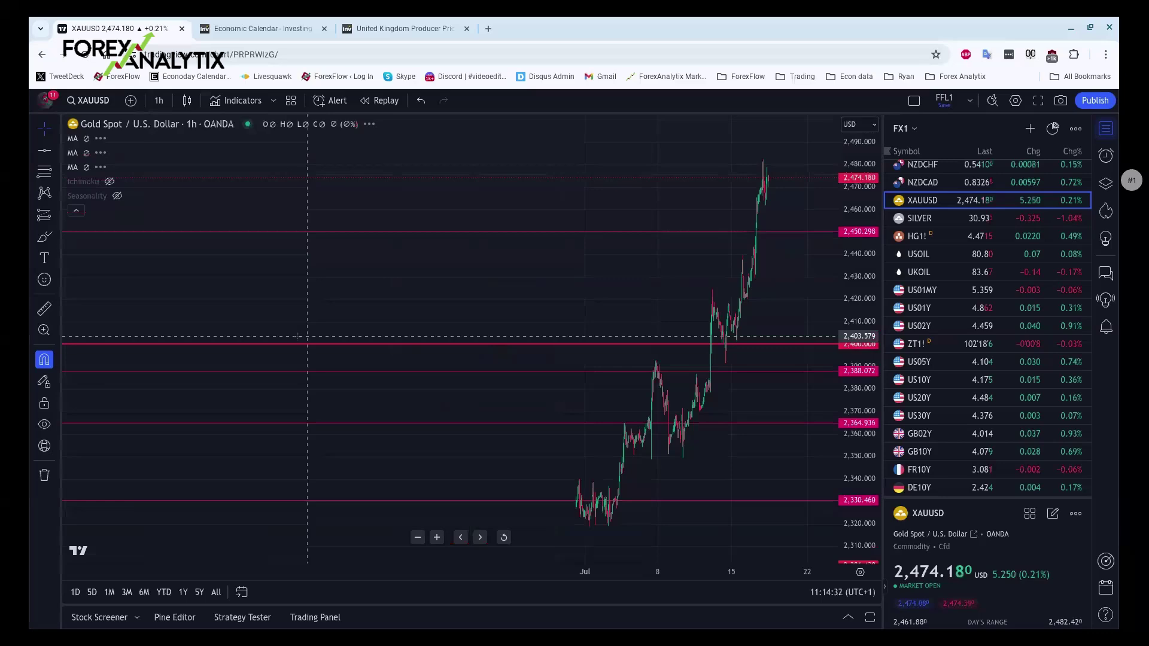
pyautogui.scroll(3, 359, 339)
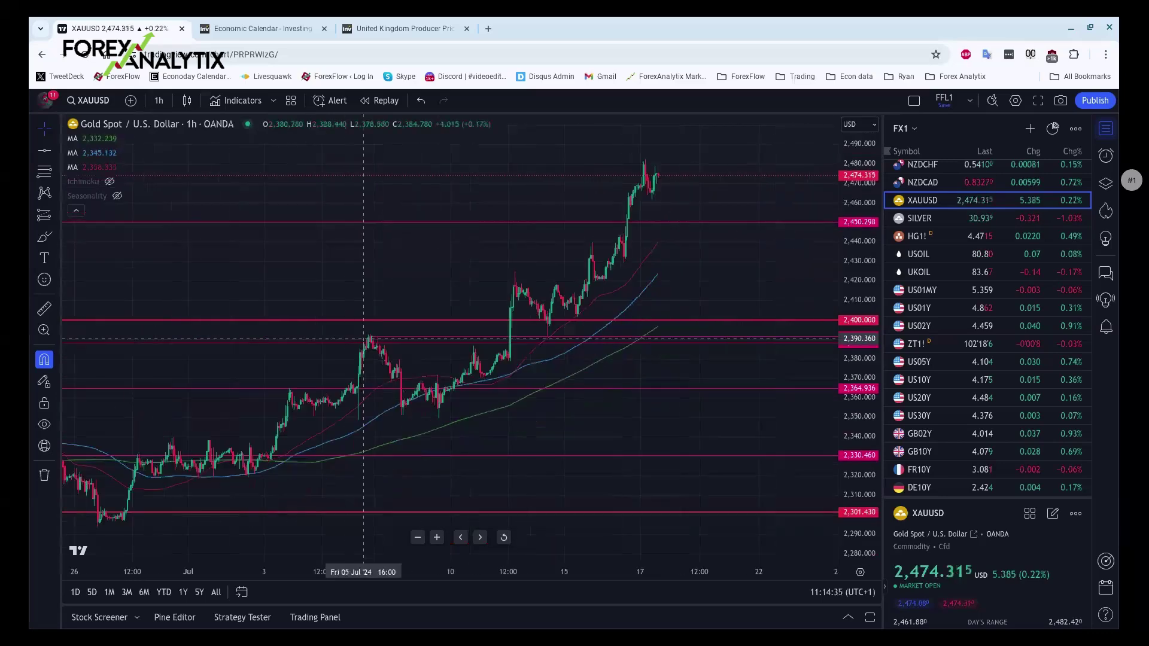
pyautogui.scroll(3, 684, 451)
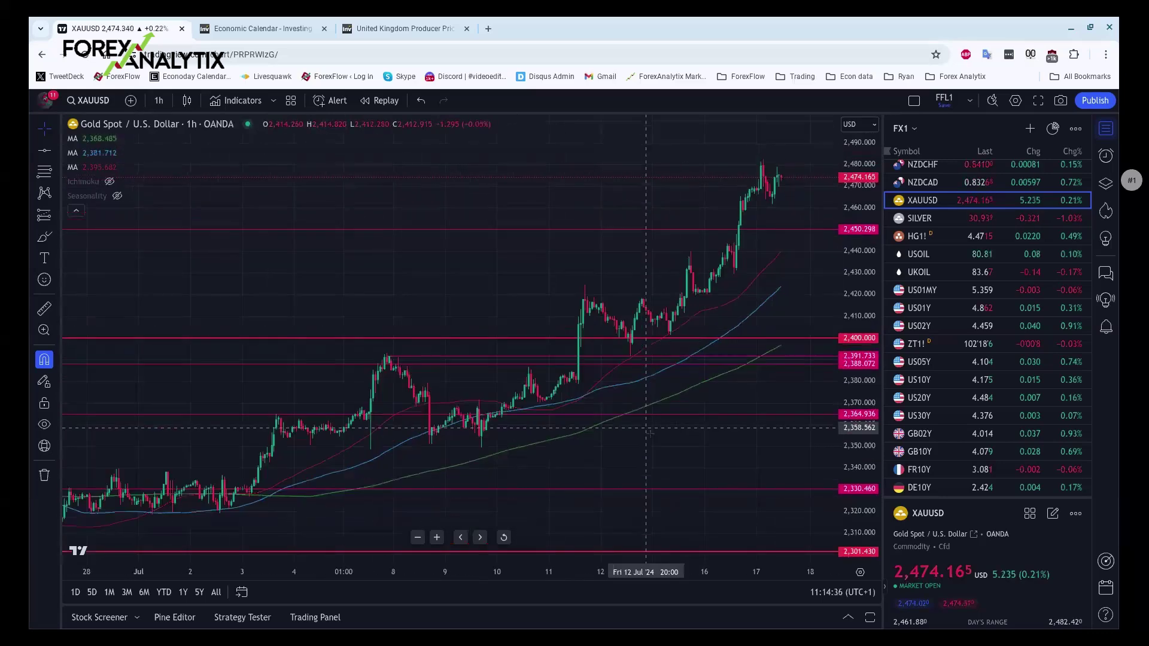
pyautogui.scroll(3, 646, 427)
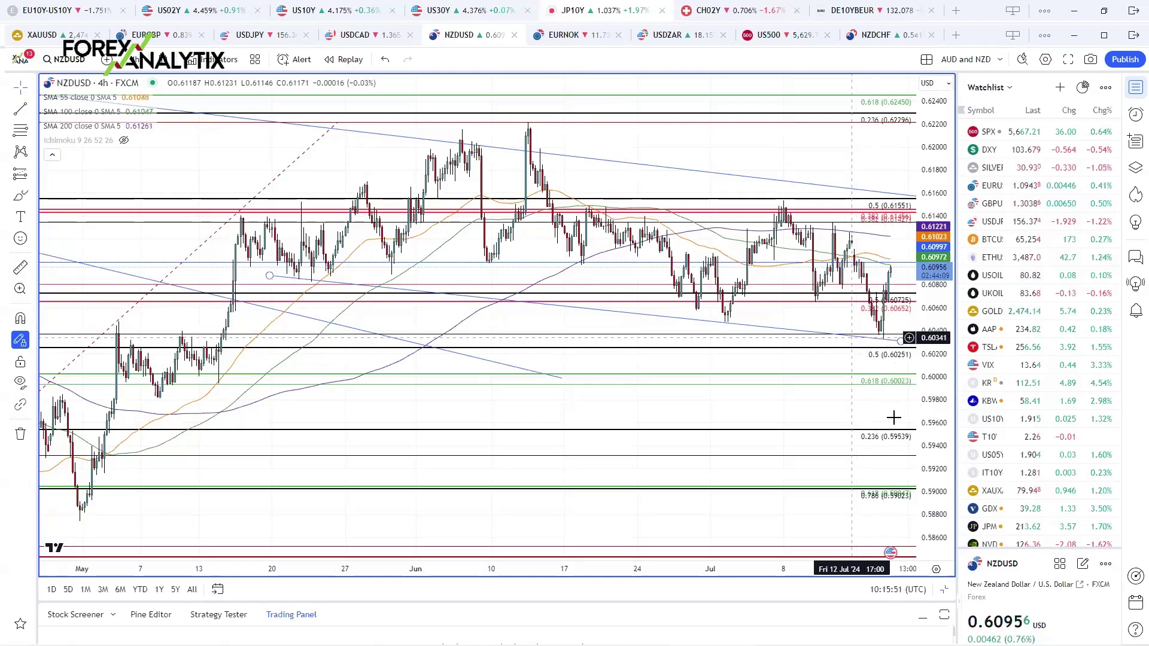
# Check the NZDUSD lower trend line and zoom, then restore the AUDUSD/NZDUSD/AUDNZD/EURNZD grid
pyautogui.click(886, 342)
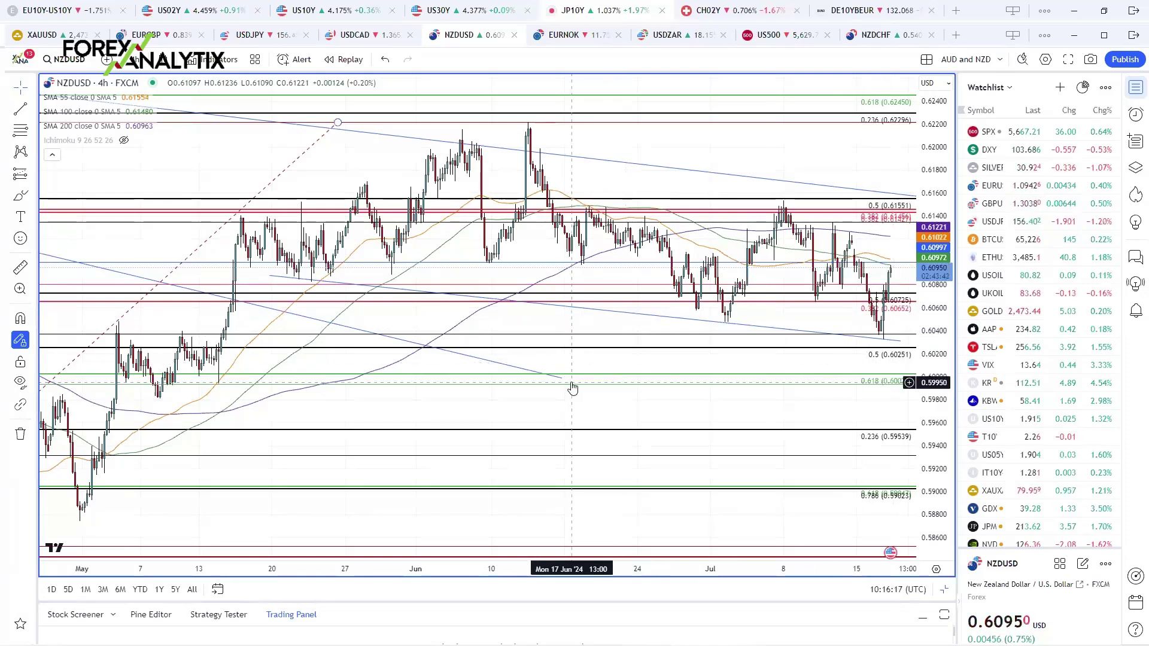
pyautogui.scroll(2, 573, 388)
pyautogui.scroll(-1, 573, 388)
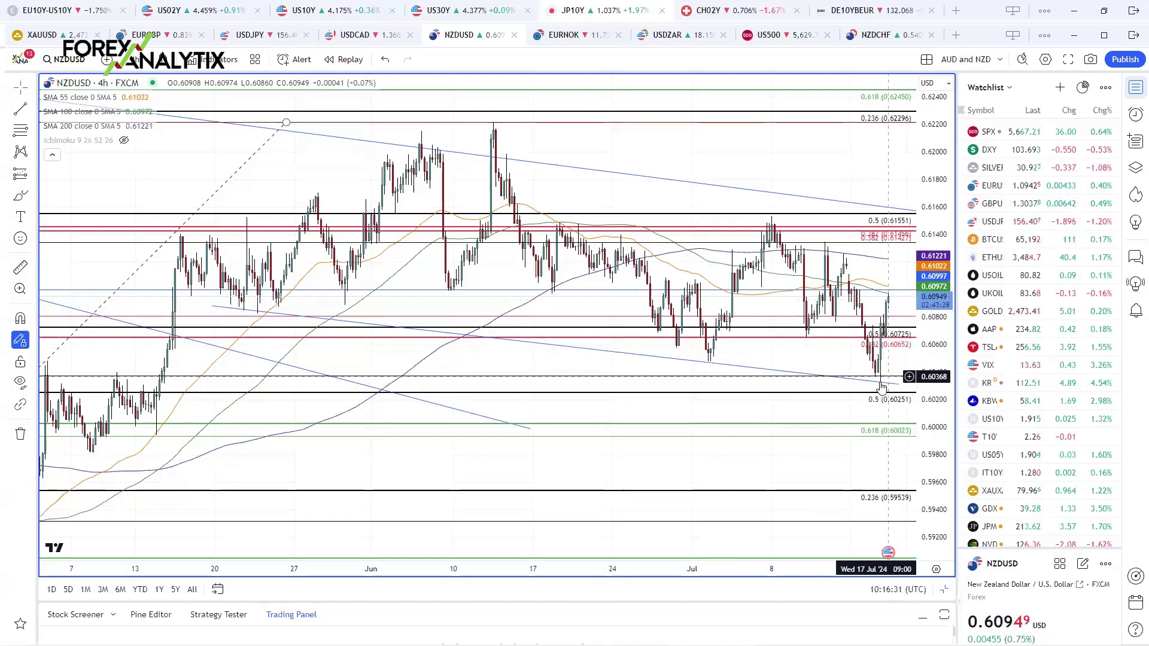
pyautogui.moveTo(473, 537)
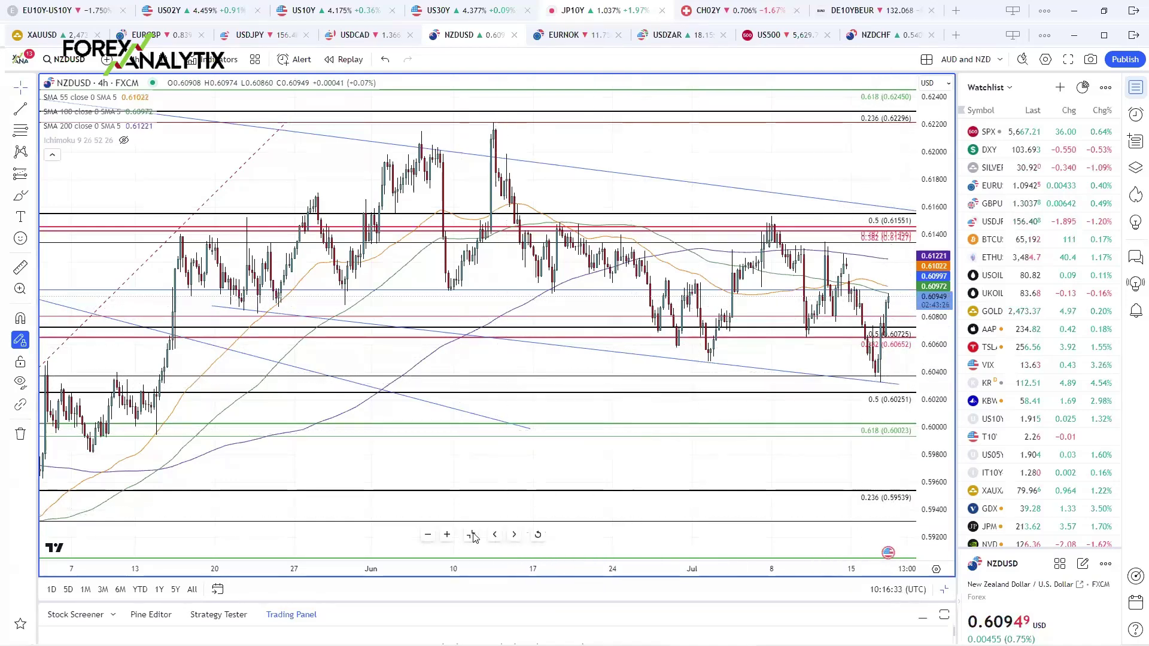
pyautogui.hotkey('alt', 'Return')
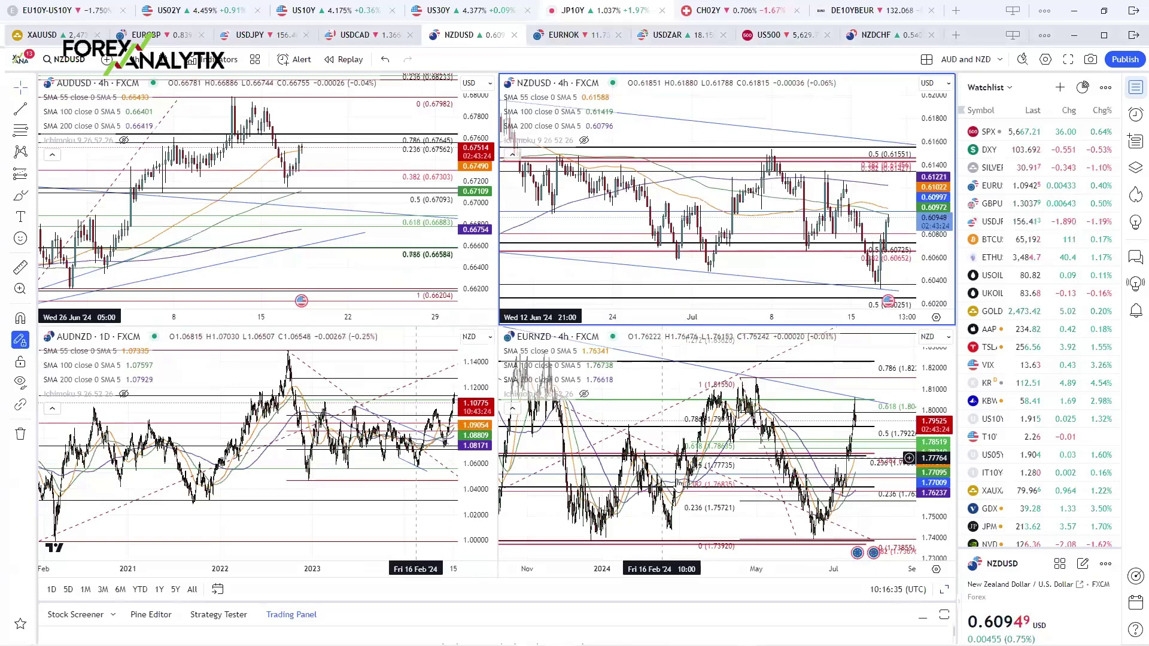
# Maximize the EURNZD chart and inspect its Fibonacci retracement and descending blue trend line
pyautogui.click(684, 524)
pyautogui.hotkey('alt', 'Return')
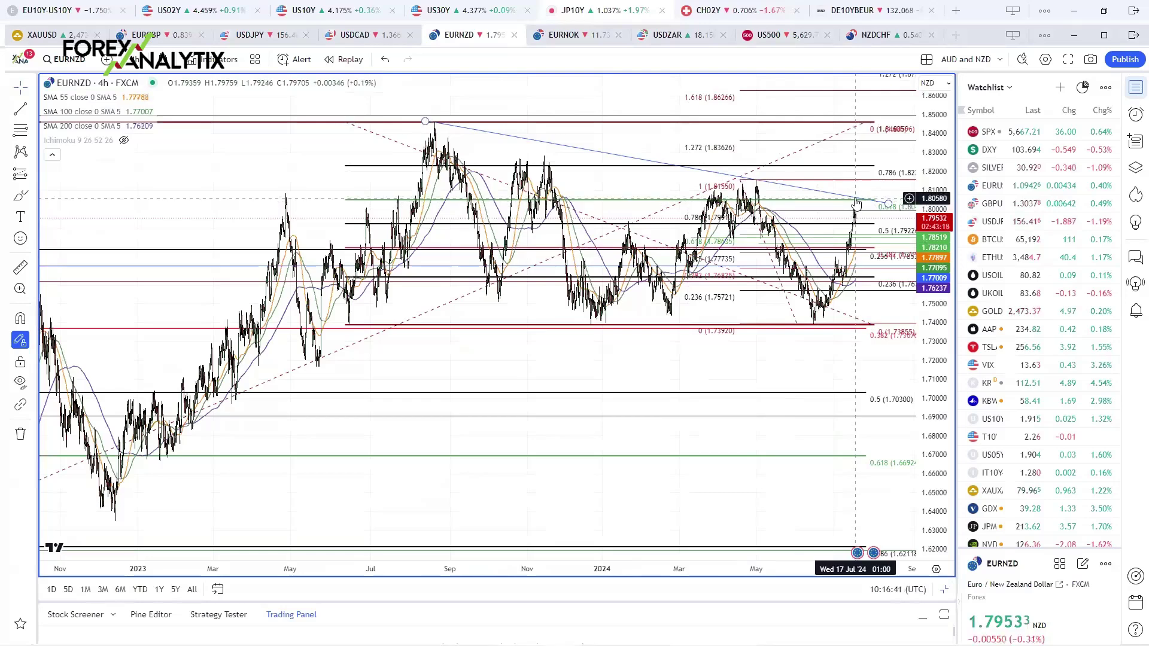
pyautogui.click(728, 162)
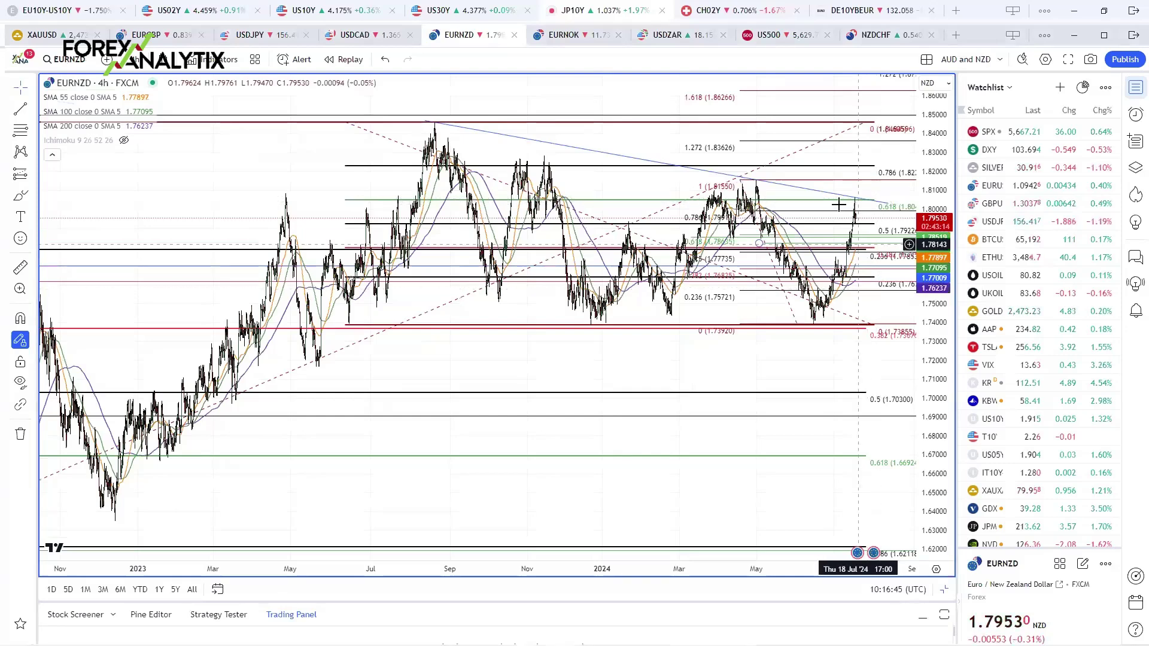
pyautogui.click(858, 203)
pyautogui.click(853, 201)
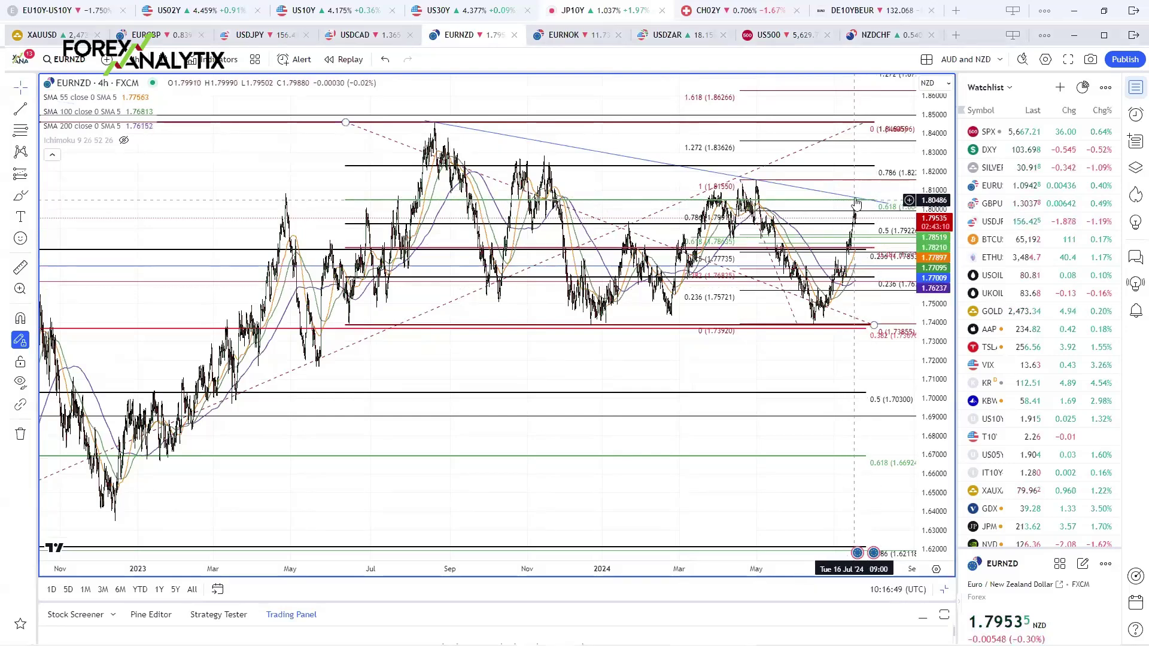
# Inspect the dashed descending trend line on EURNZD, then restore the four-chart grid
pyautogui.scroll(2, 672, 389)
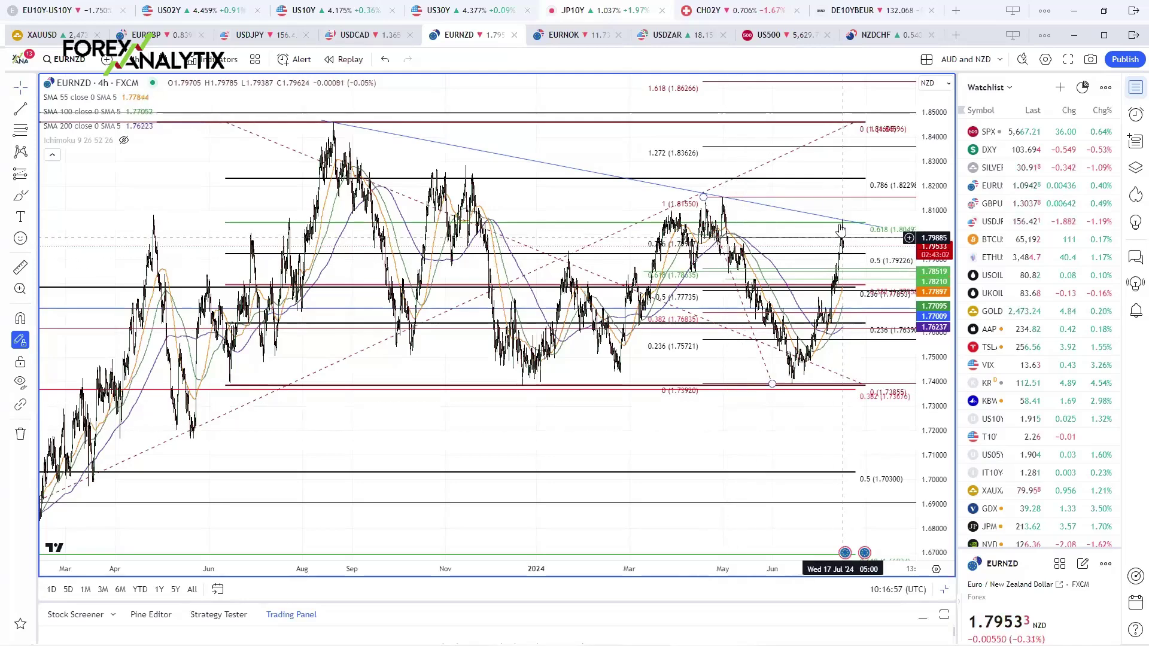
pyautogui.click(388, 192)
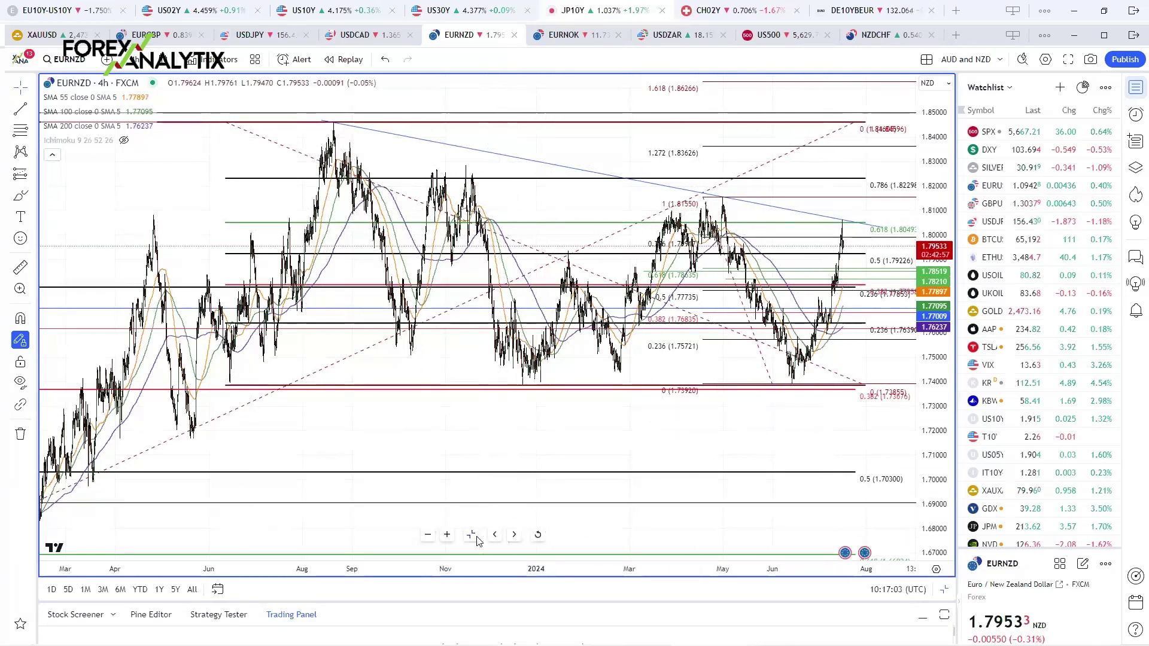
pyautogui.hotkey('alt', 'Return')
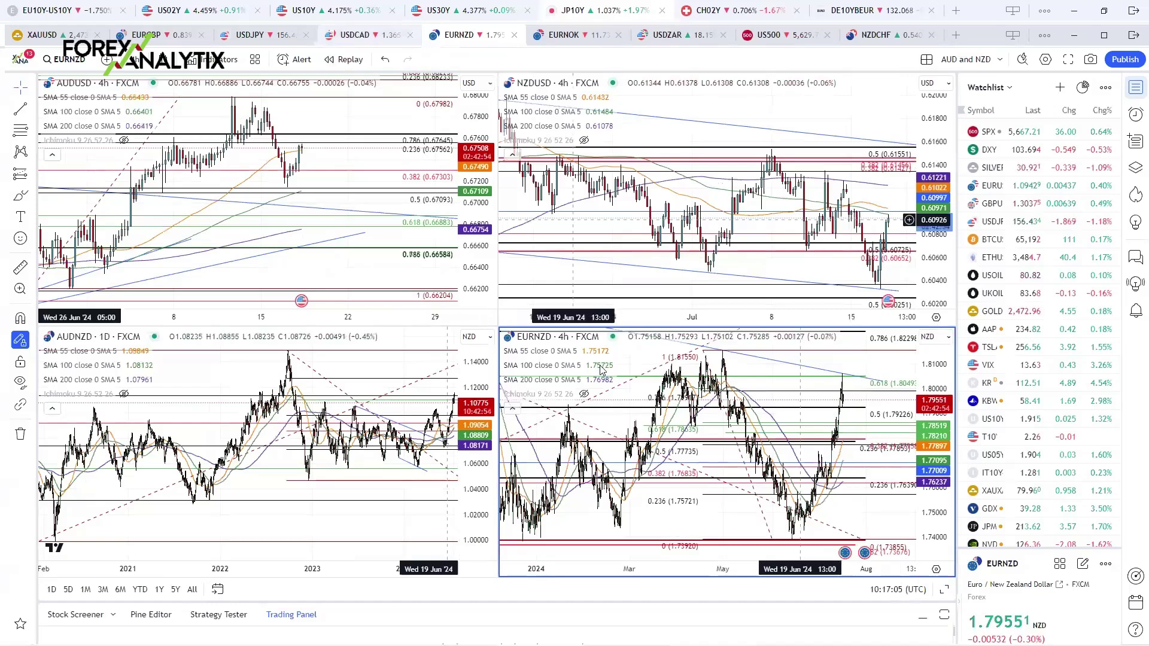
# Switch to the USDCAD layout and maximize its EURAUD chart
pyautogui.click(354, 36)
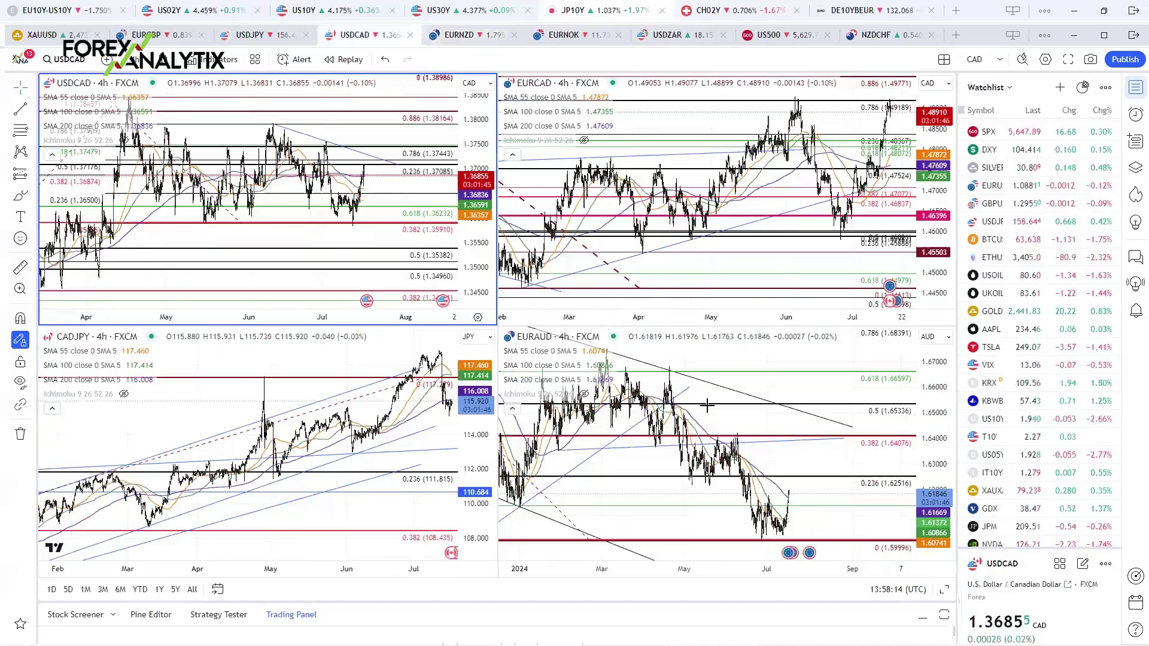
pyautogui.click(701, 536)
pyautogui.hotkey('alt', 'Return')
# Zoom out on EURAUD to review price near 1.6208, then return it to the grid
pyautogui.scroll(-5, 666, 457)
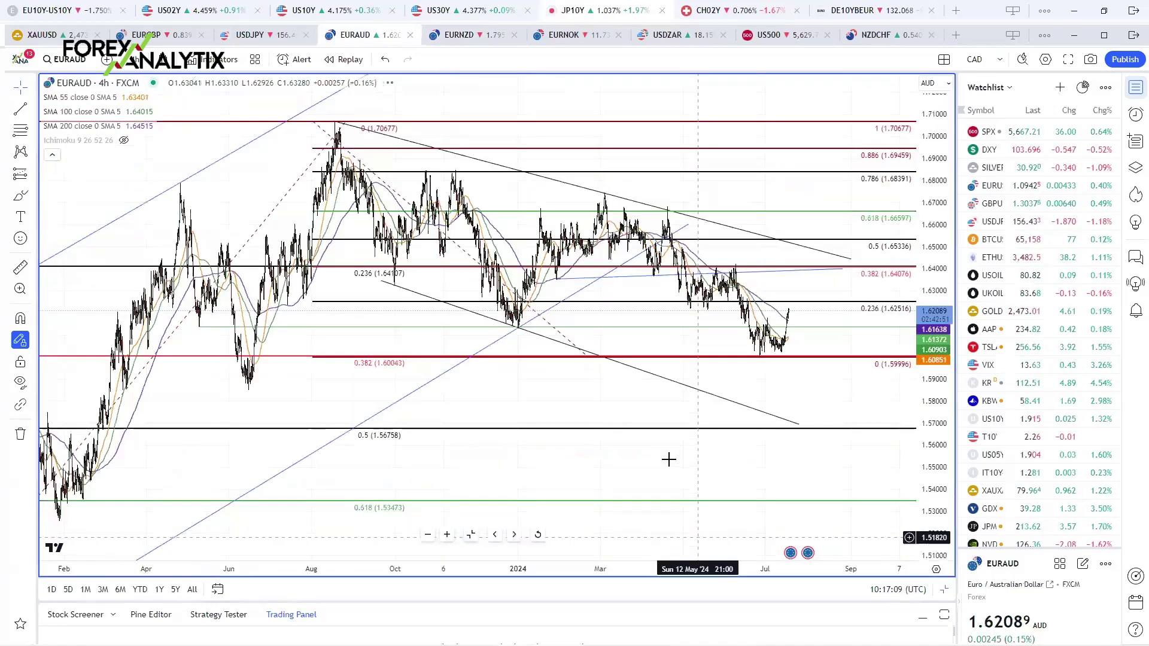
pyautogui.scroll(2, 670, 465)
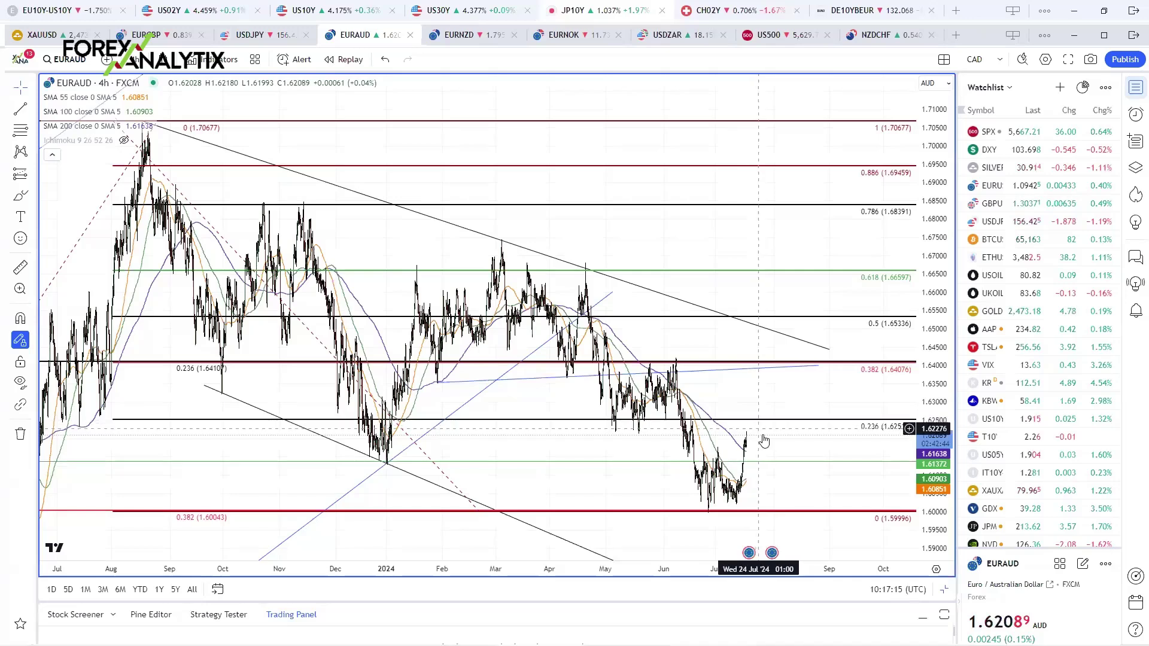
pyautogui.scroll(-3, 701, 456)
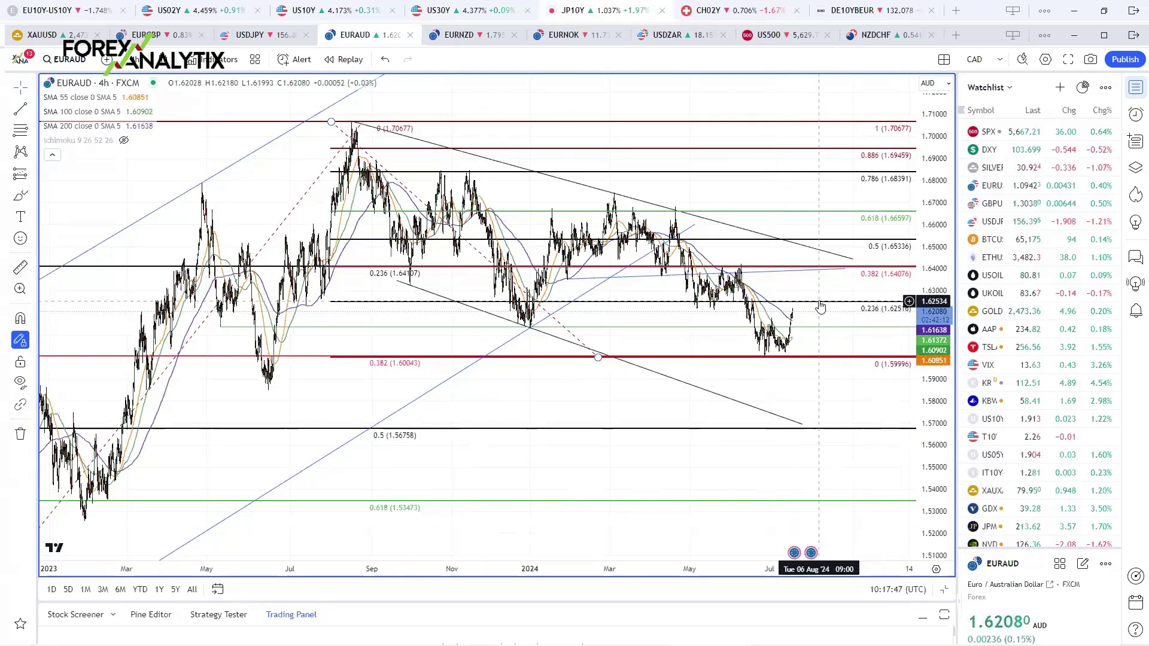
pyautogui.moveTo(472, 536)
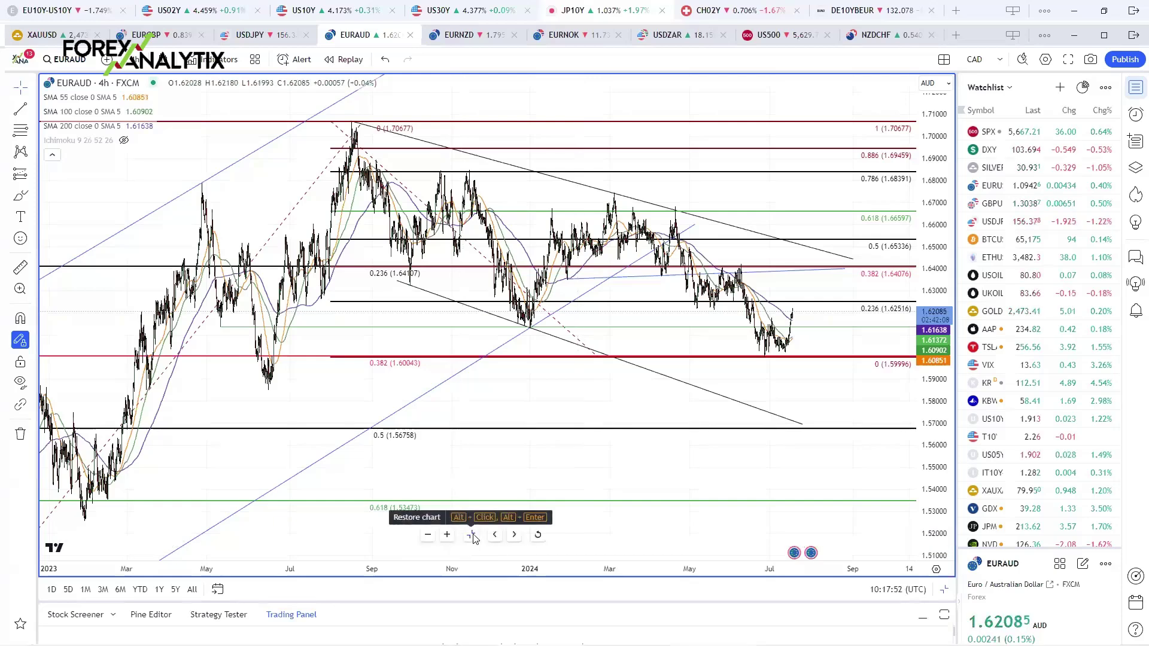
pyautogui.click(472, 536)
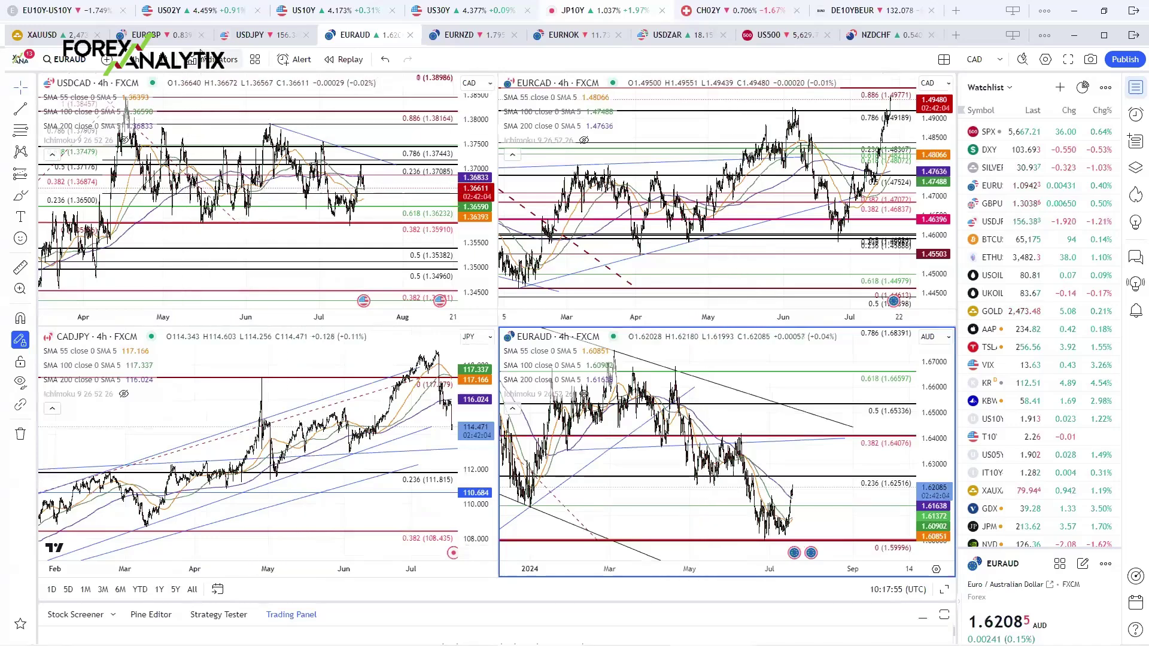
# Review the enlarged EURUSD chart zoomed out in the EUR/GBP layout, then open the USDZAR layout
pyautogui.click(147, 35)
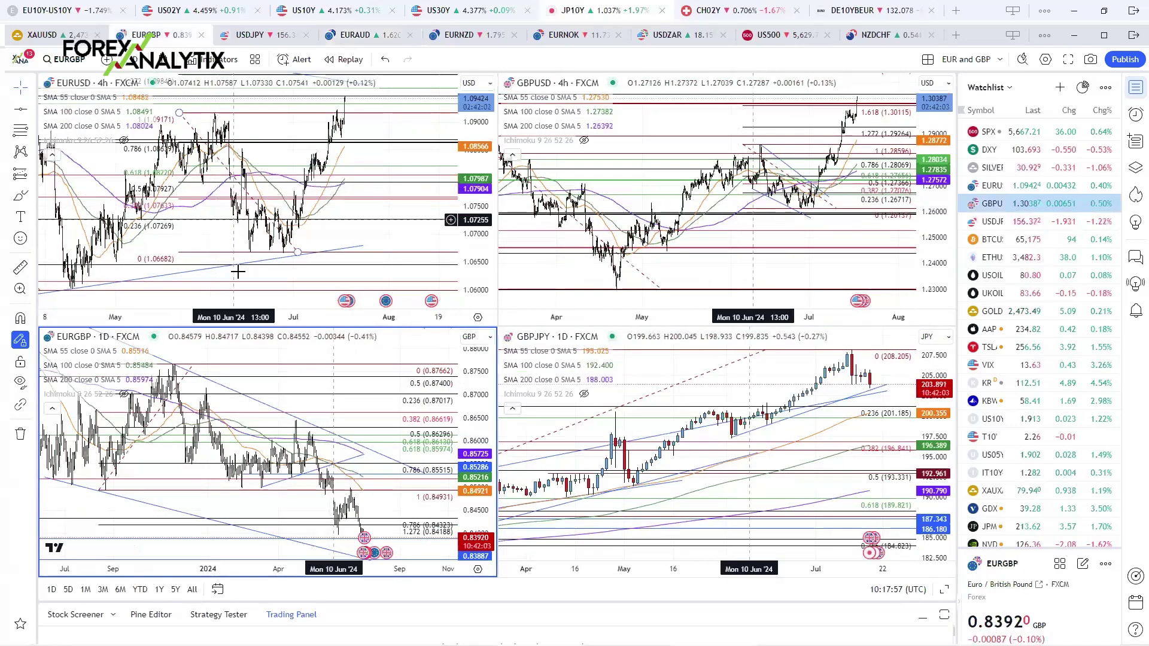
pyautogui.scroll(-5, 691, 395)
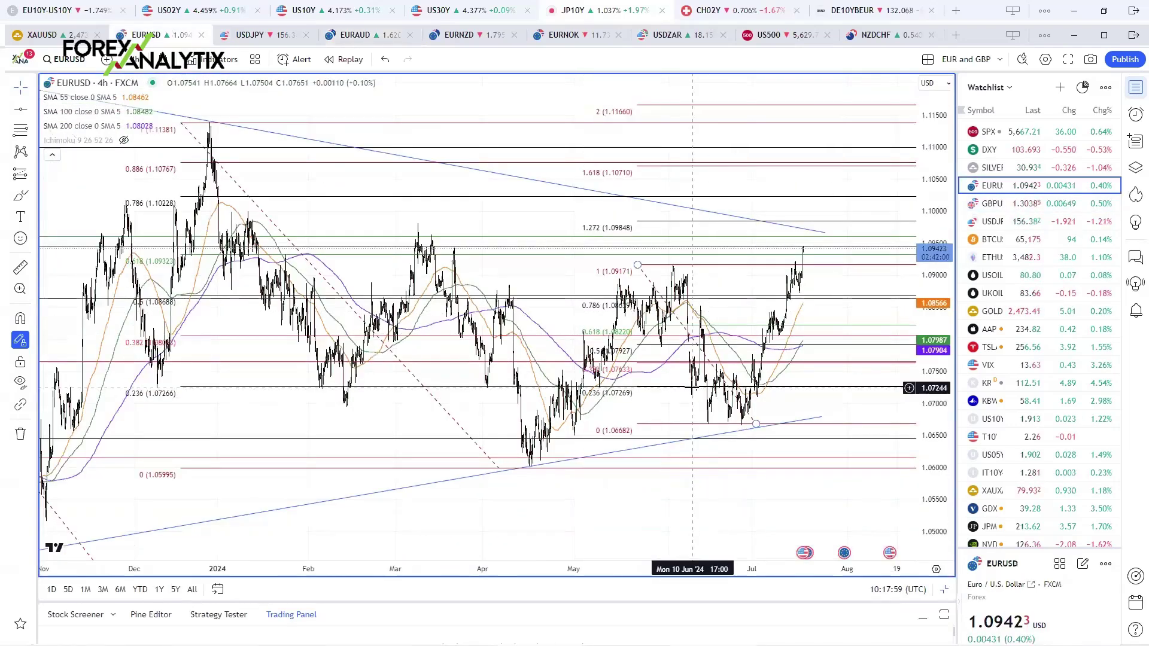
pyautogui.scroll(-1, 693, 395)
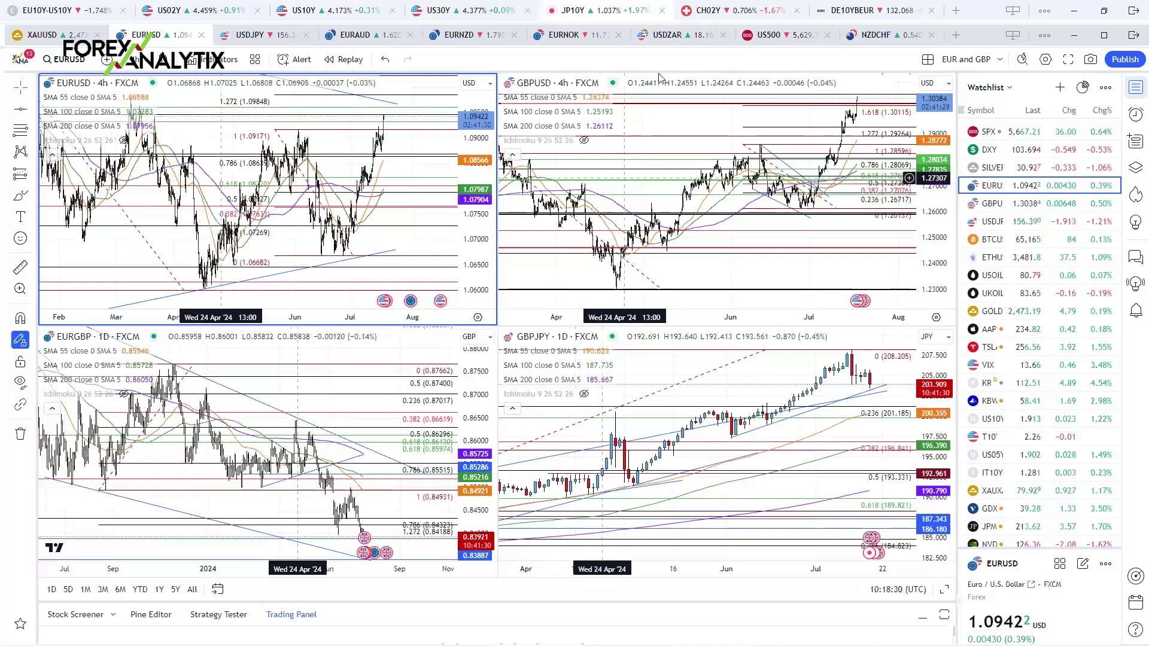
pyautogui.click(664, 35)
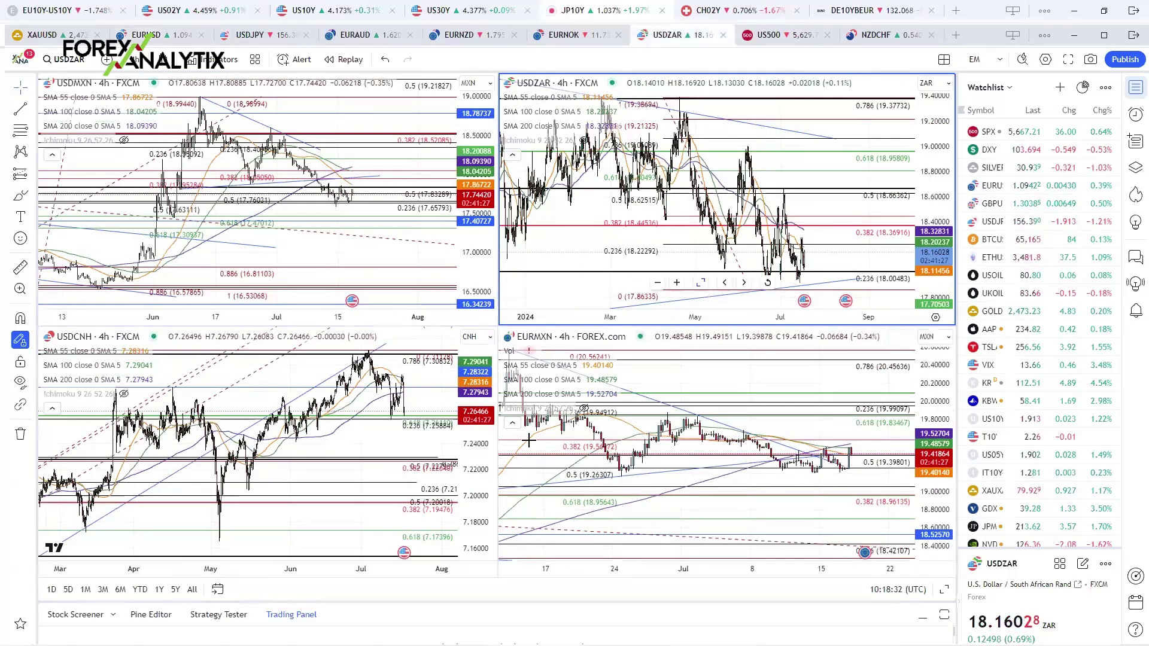
# Maximize USDZAR and zoom through its support and Fibonacci levels, then open the Scandies EURNOK layout
pyautogui.hotkey('alt', 'Return')
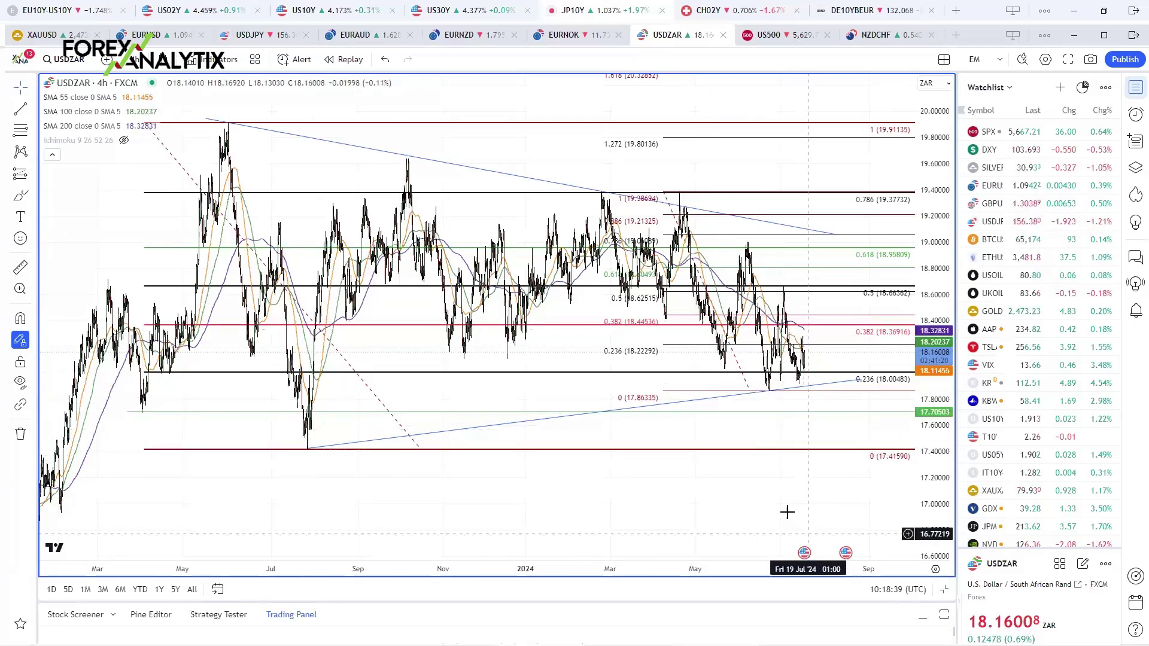
pyautogui.scroll(2, 774, 495)
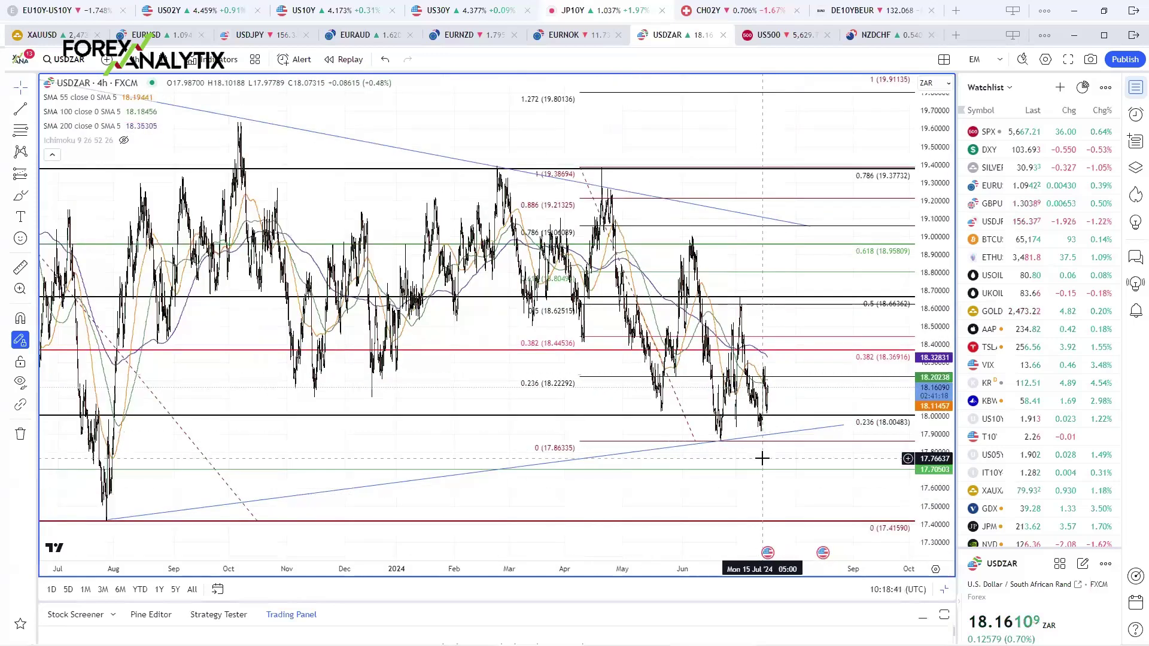
pyautogui.scroll(-2, 762, 457)
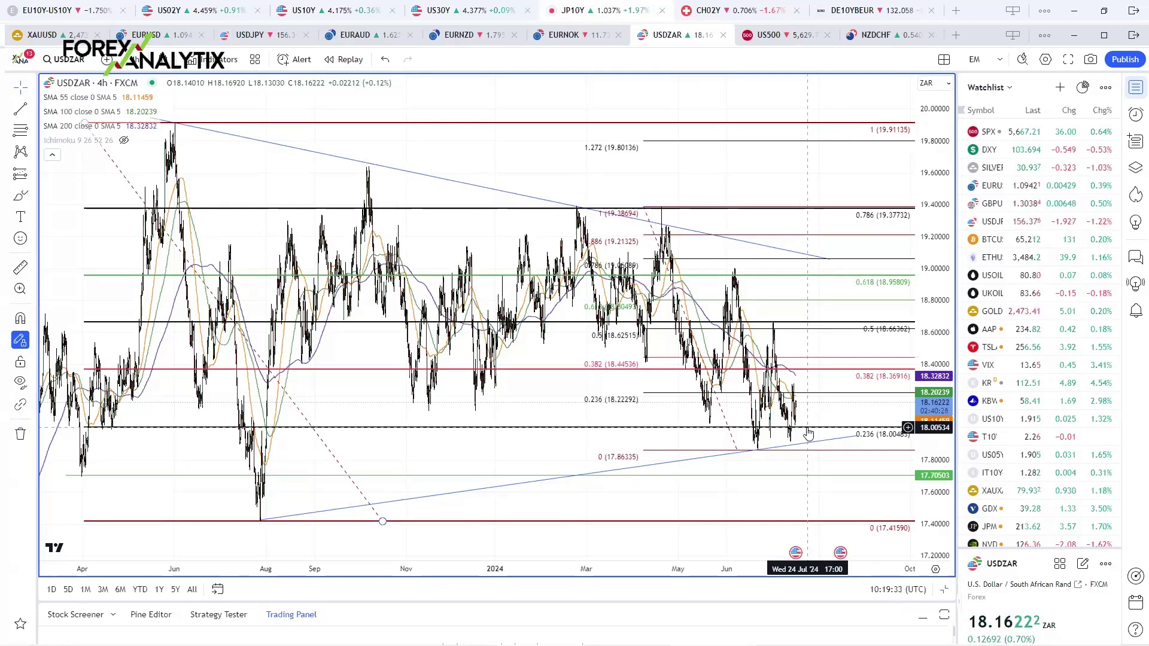
pyautogui.scroll(1, 794, 425)
pyautogui.scroll(2, 795, 424)
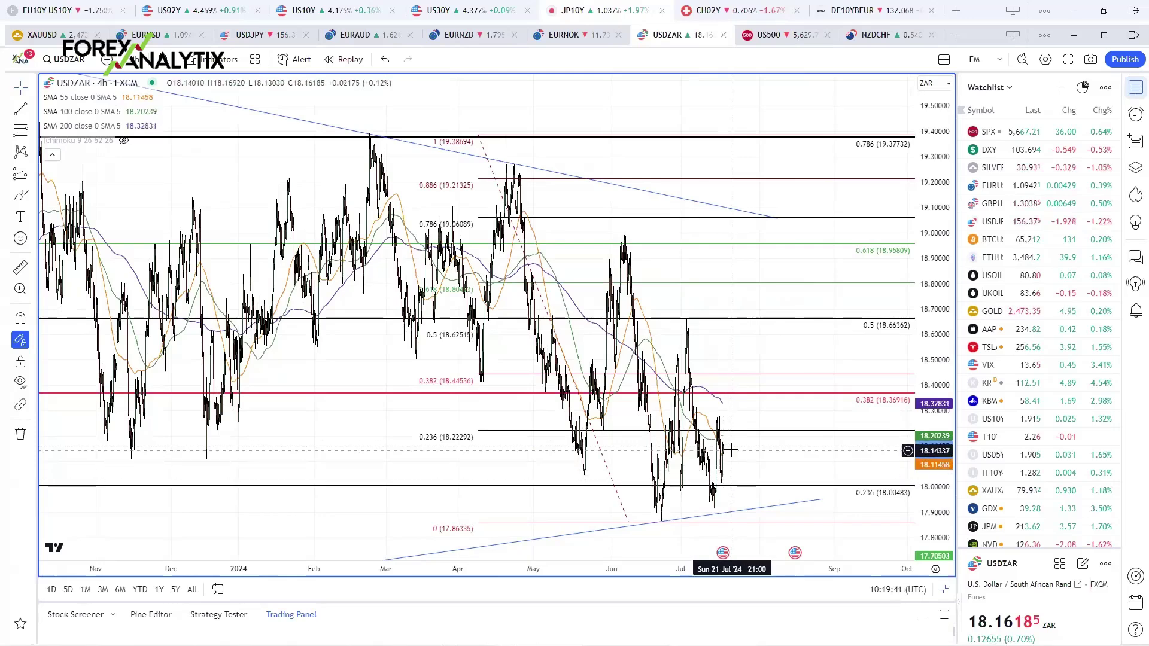
pyautogui.scroll(-3, 733, 456)
pyautogui.scroll(2, 731, 453)
pyautogui.scroll(-2, 731, 455)
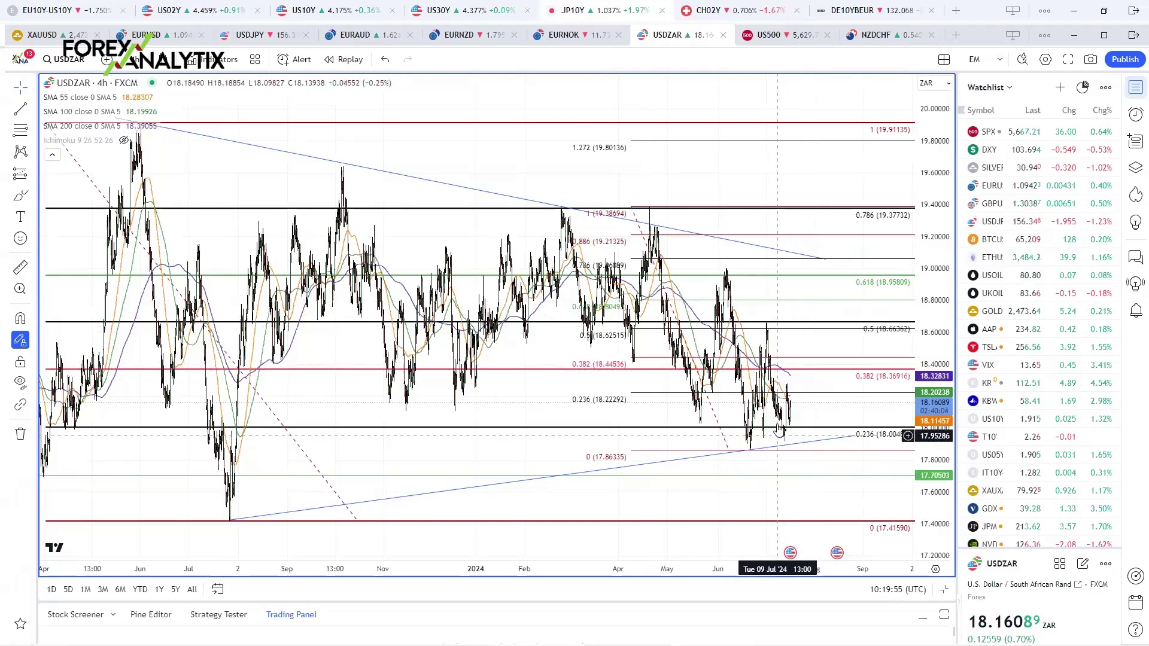
pyautogui.moveTo(471, 536)
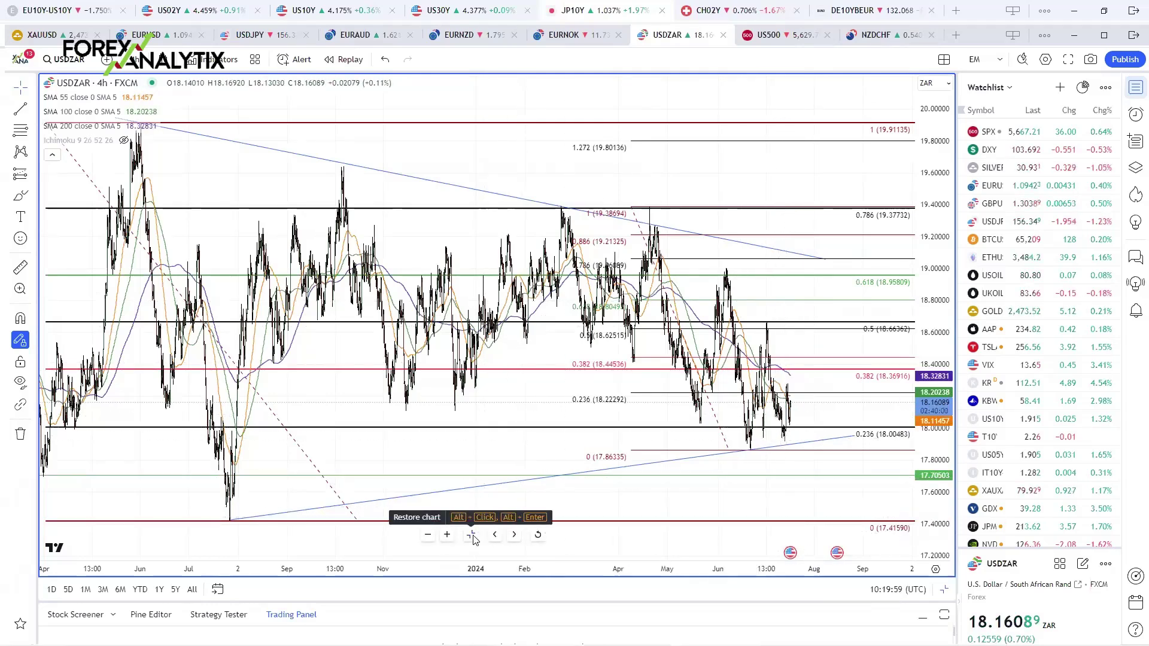
pyautogui.click(562, 35)
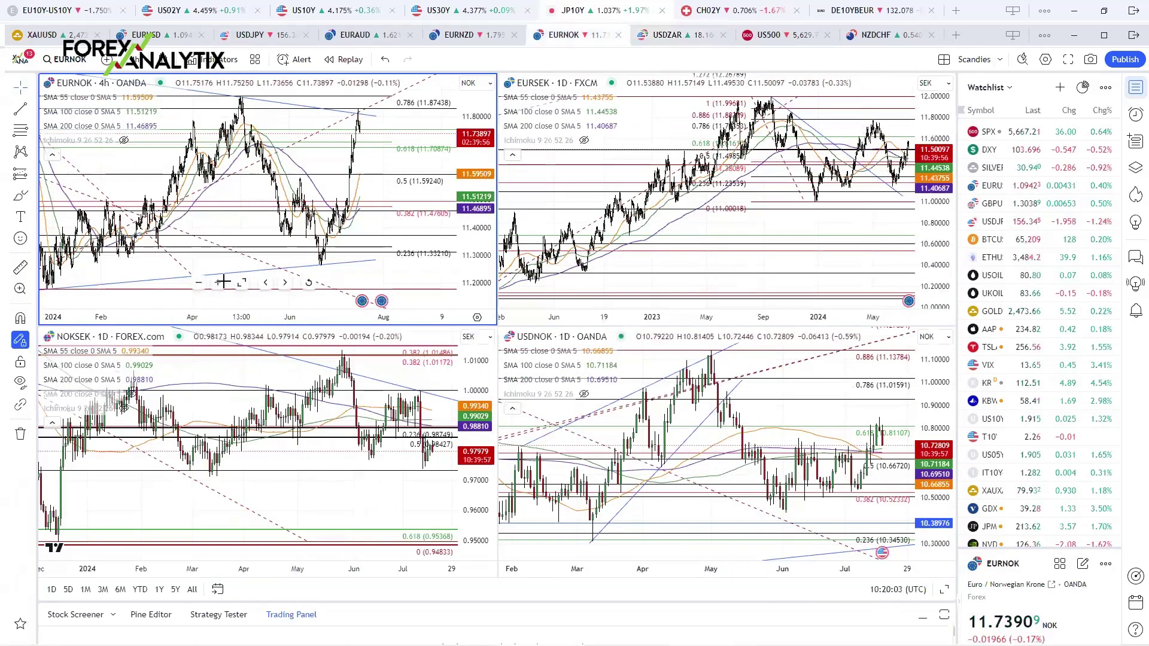
# Maximize the EURNOK 4-hour chart, showing price near 11.7388 between the 0.618 and 0.786 levels
pyautogui.hotkey('alt', 'Return')
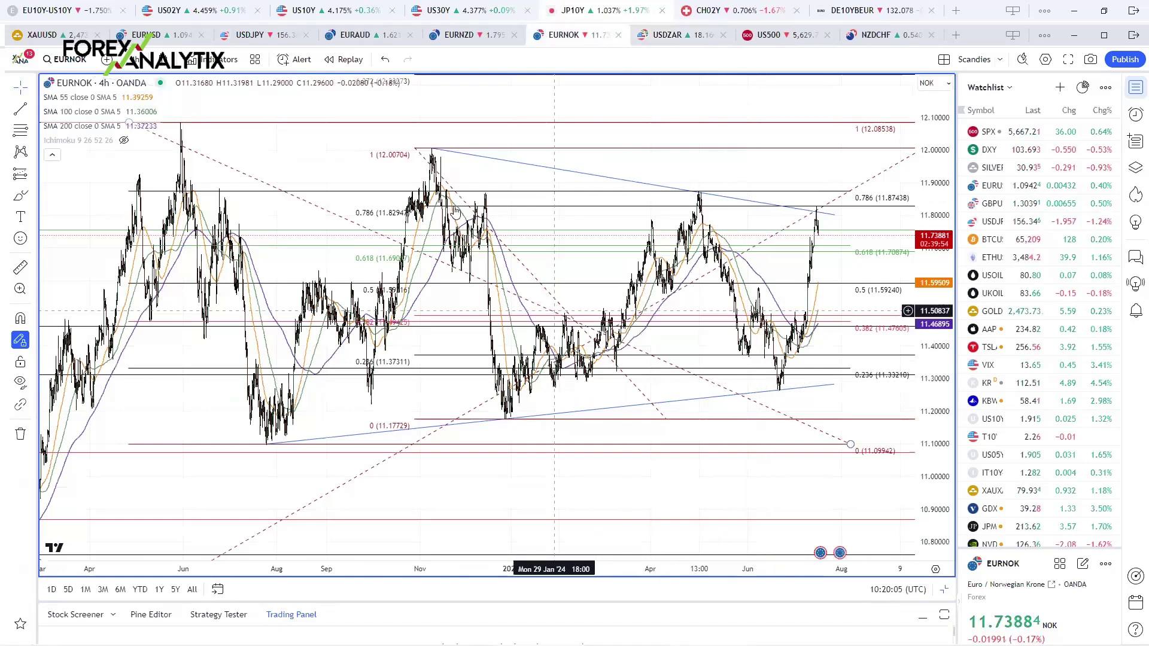